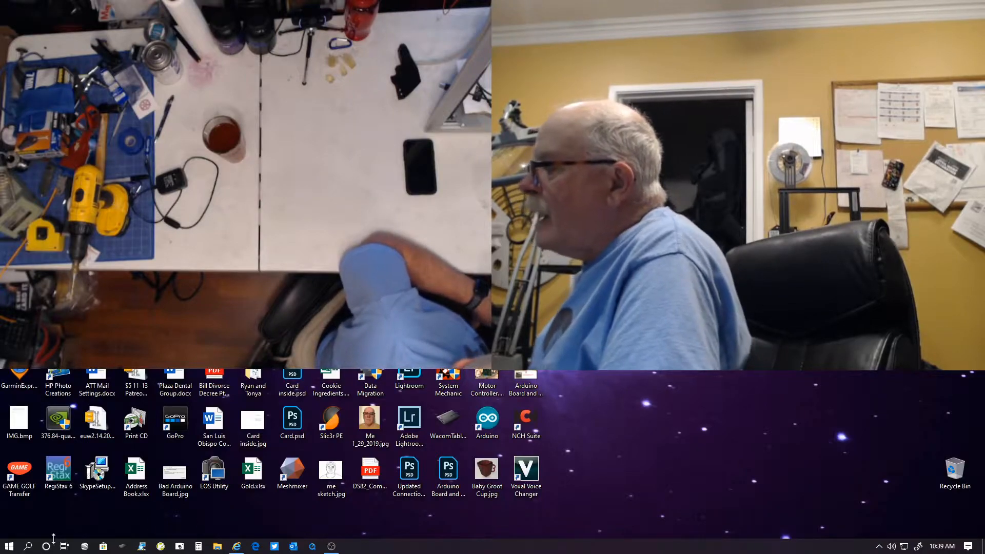
Launch Adobe After Effects and dismiss its welcome tips window.
{"action": "left_click", "coordinate": [9, 546]}
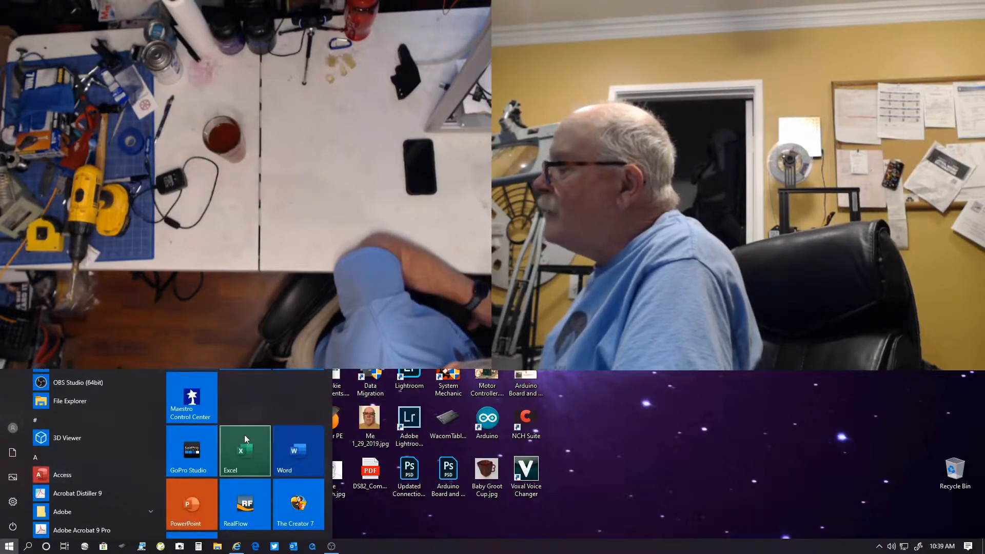
{"action": "scroll", "coordinate": [286, 406], "scroll_direction": "down", "scroll_amount": 5}
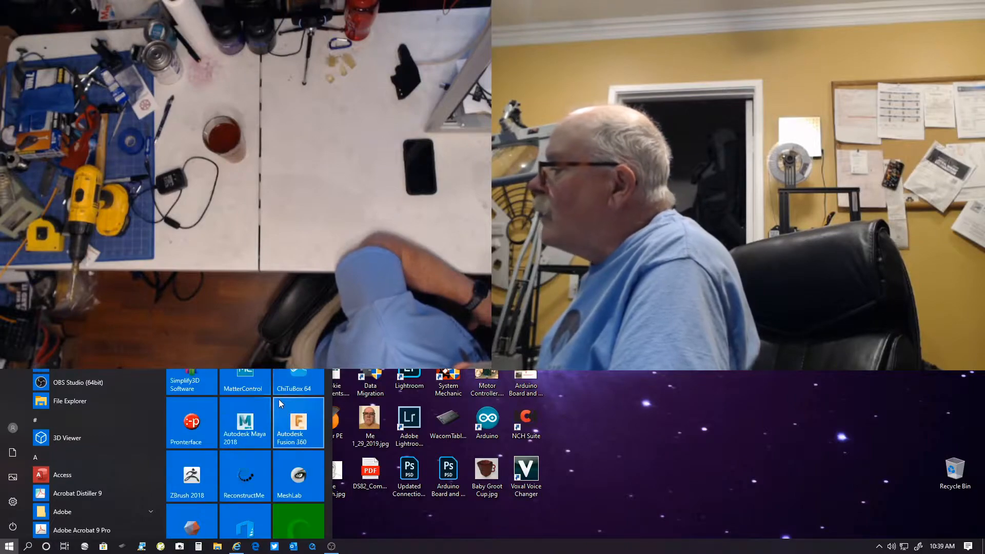
{"action": "scroll", "coordinate": [254, 434], "scroll_direction": "down", "scroll_amount": 3}
{"action": "left_click", "coordinate": [254, 435]}
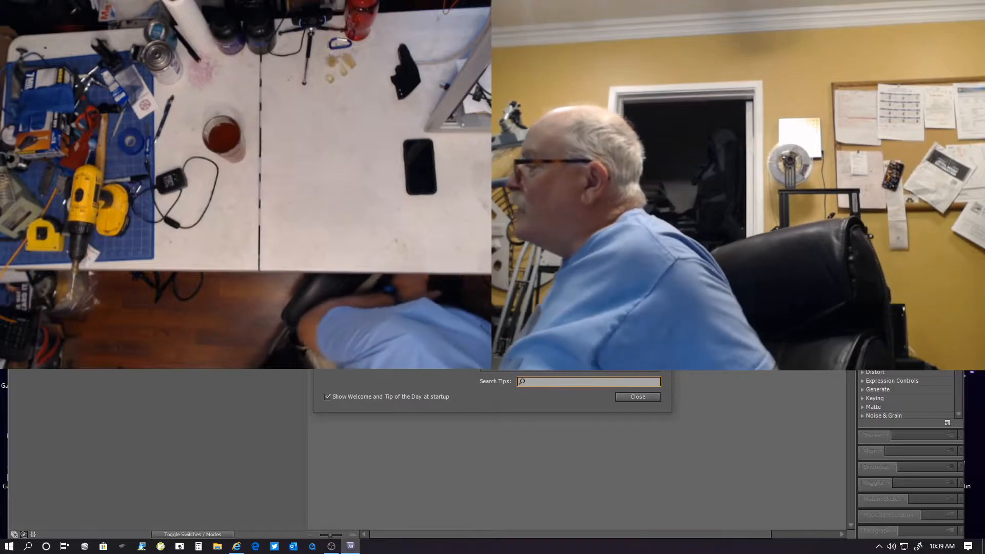
{"action": "key", "text": "Escape"}
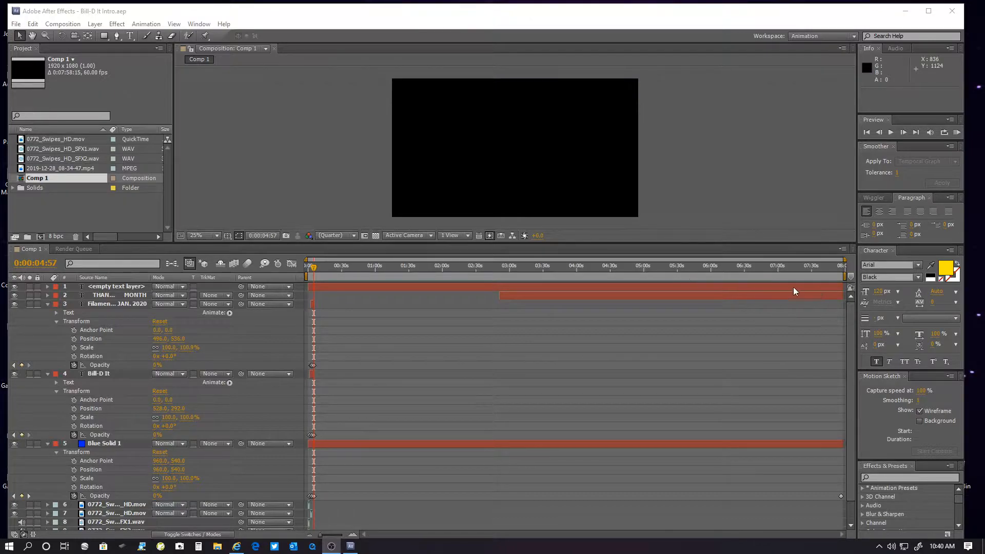
Zoom the Comp 1 timeline in to about its first 16 seconds to expose the intro layers.
{"action": "left_click_drag", "start_coordinate": [314, 269], "coordinate": [390, 281]}
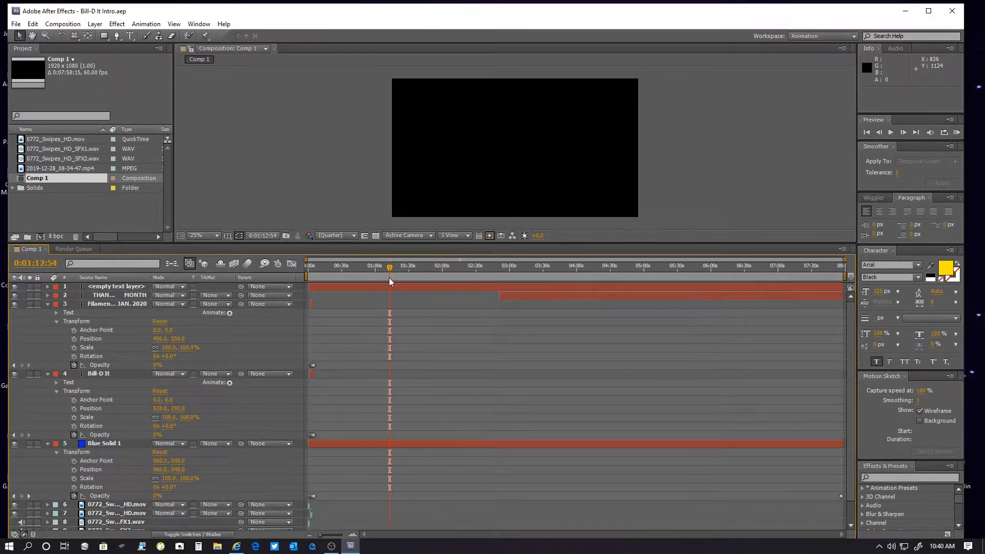
{"action": "left_click", "coordinate": [336, 270]}
{"action": "left_click_drag", "start_coordinate": [330, 272], "coordinate": [282, 274]}
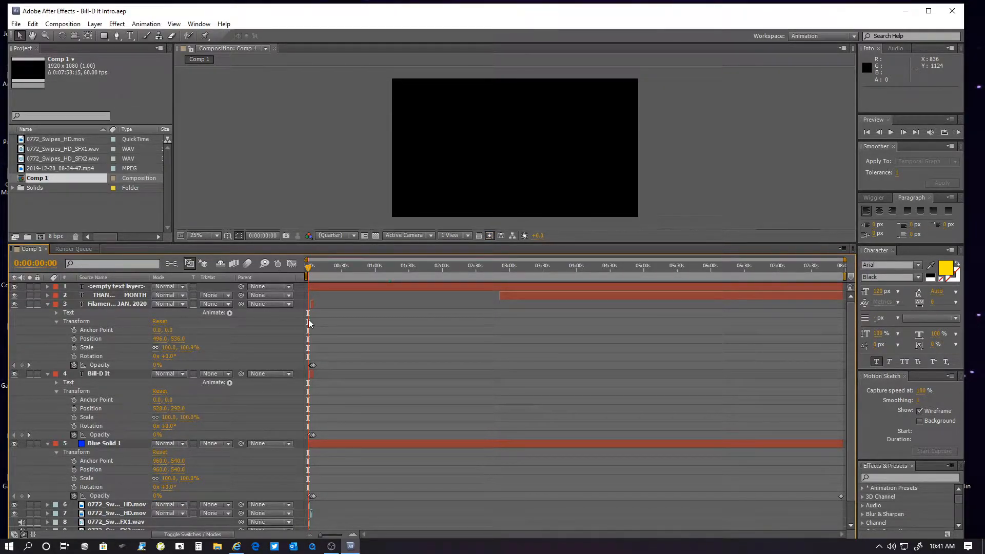
{"action": "left_click", "coordinate": [310, 268]}
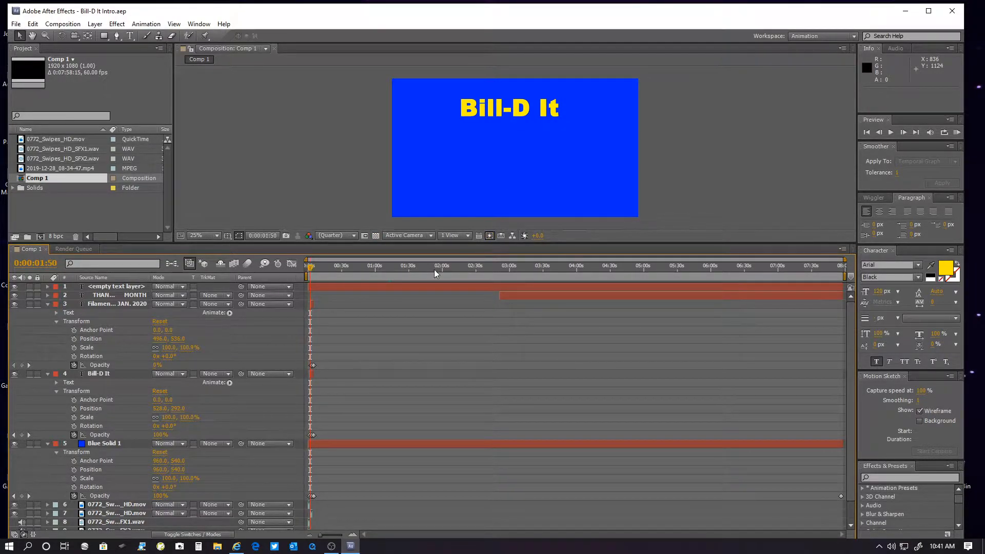
{"action": "left_click_drag", "start_coordinate": [845, 260], "coordinate": [328, 260]}
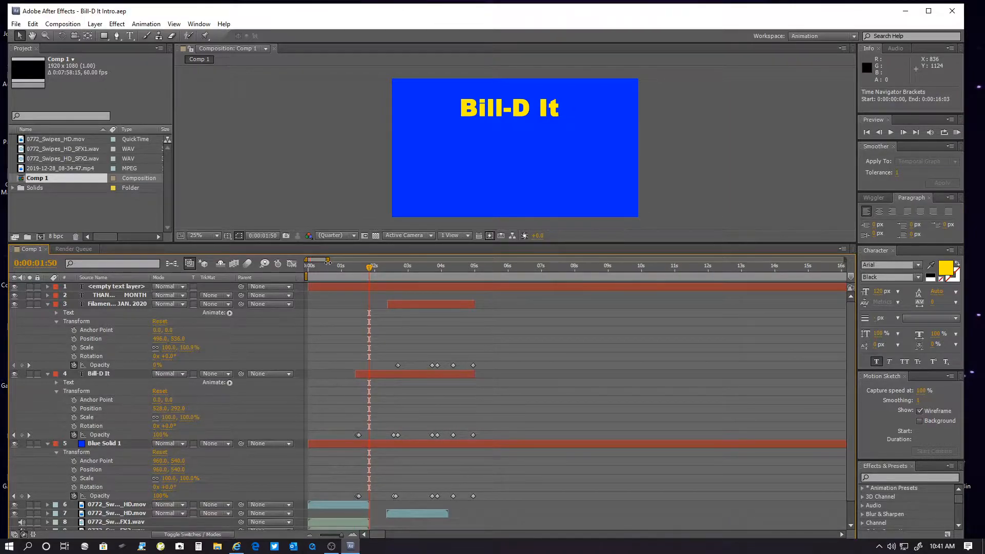
Scrub through the intro from the opening gear swipe to the complete title at about 4 seconds.
{"action": "left_click_drag", "start_coordinate": [367, 271], "coordinate": [324, 275]}
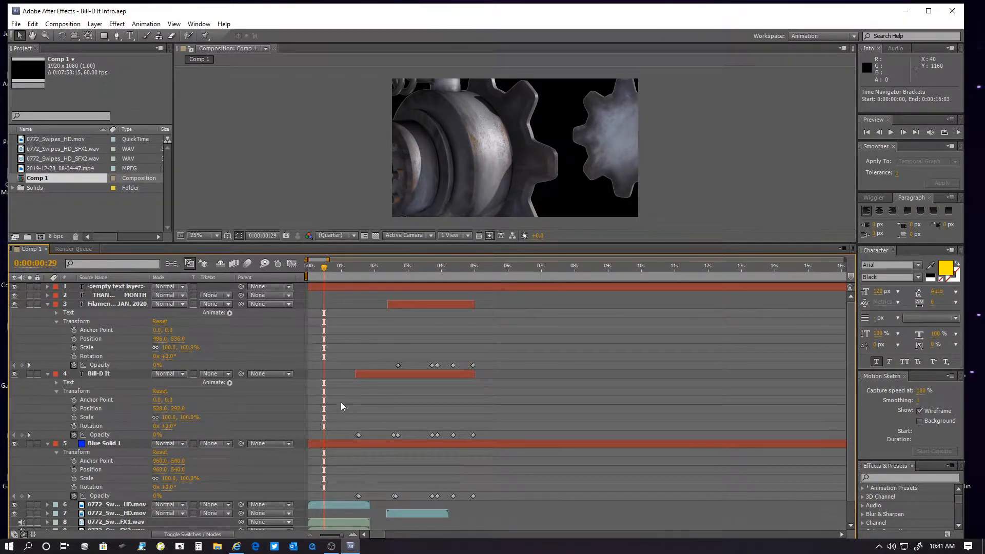
{"action": "left_click_drag", "start_coordinate": [323, 271], "coordinate": [313, 272]}
{"action": "left_click_drag", "start_coordinate": [314, 273], "coordinate": [367, 286]}
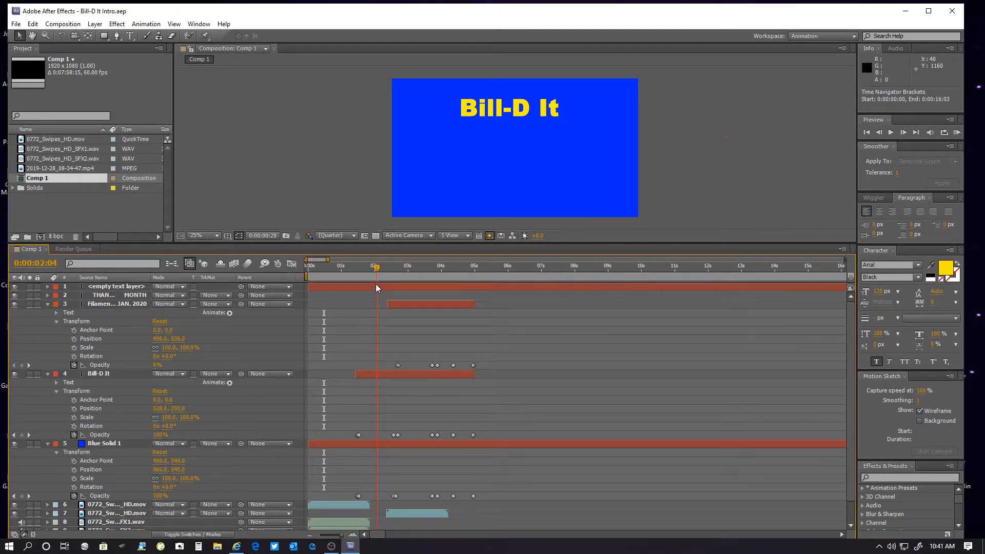
{"action": "left_click_drag", "start_coordinate": [386, 285], "coordinate": [443, 300]}
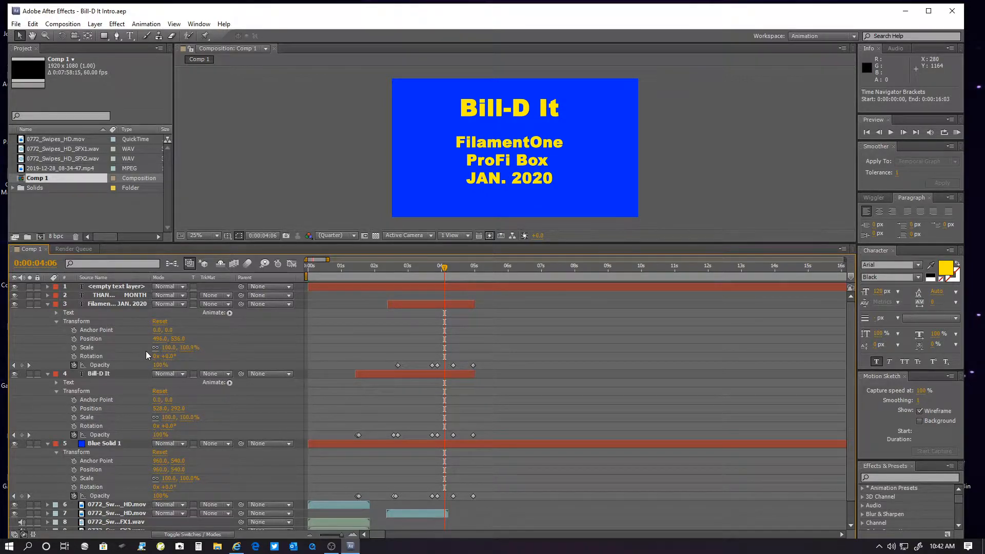
Replace the FilamentOne ProFi Box JAN. 2020 text with "Rasberry Pi" and a second line reading "and".
{"action": "left_click", "coordinate": [115, 304]}
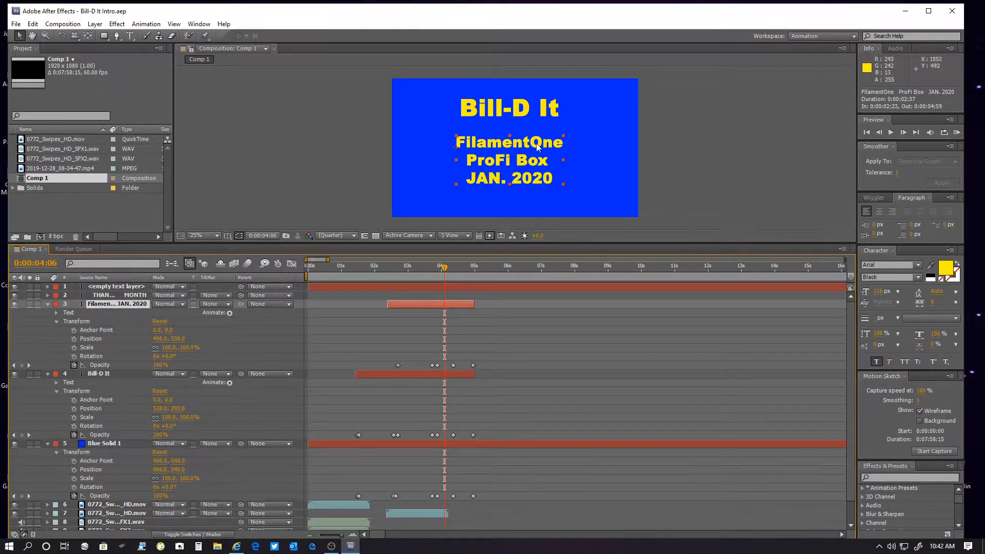
{"action": "left_click", "coordinate": [129, 36]}
{"action": "left_click", "coordinate": [456, 143]}
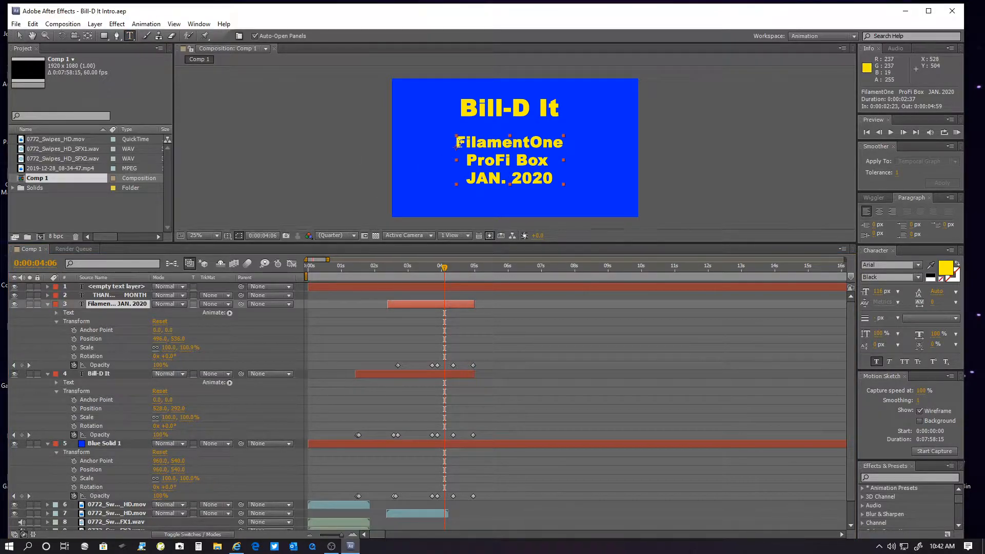
{"action": "left_click_drag", "start_coordinate": [456, 143], "coordinate": [557, 181]}
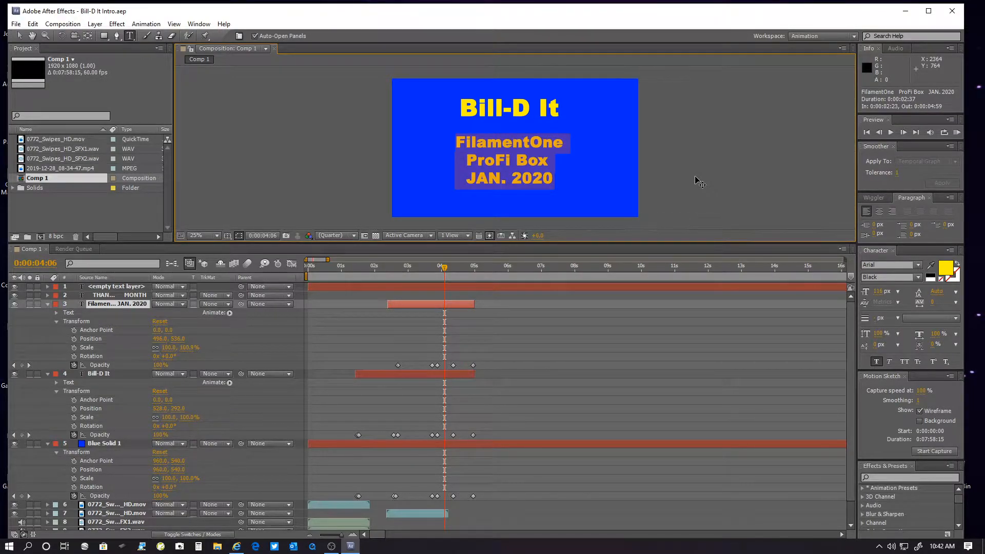
{"action": "type", "text": "Rasbe"}
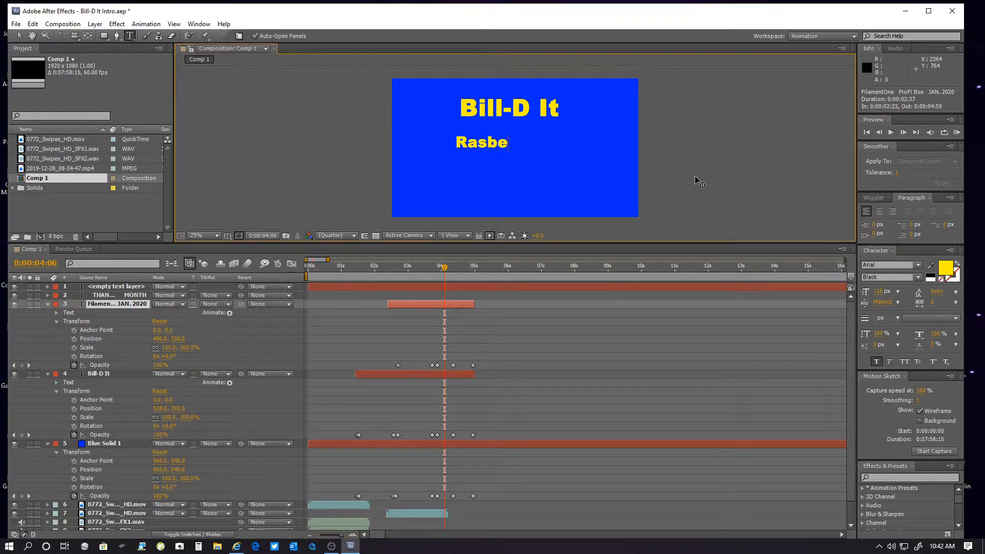
{"action": "type", "text": "rry Pi        "}
{"action": "type", "text": " and"}
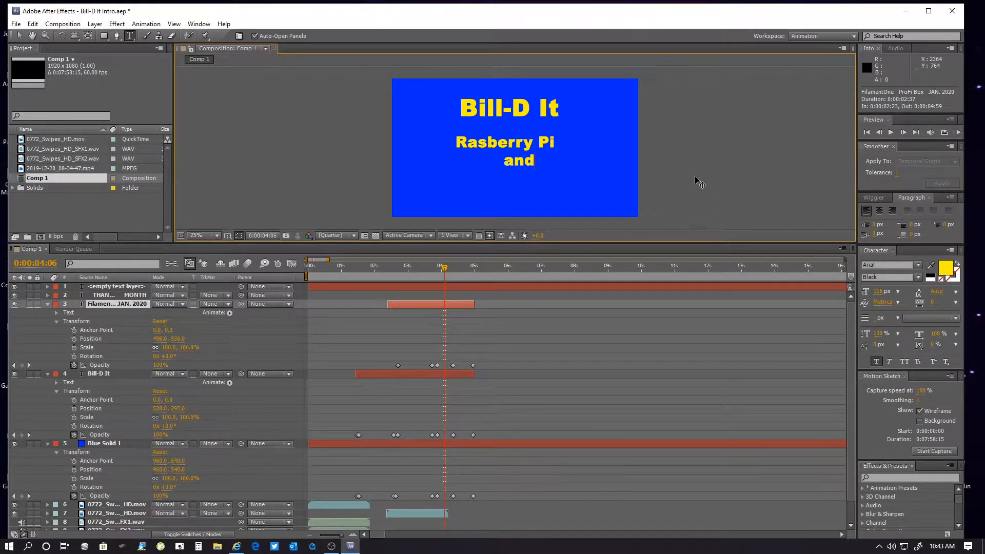
Remove extra leading spaces before "and" so it sits centred beneath "Rasberry Pi".
{"action": "left_click", "coordinate": [503, 161]}
{"action": "key", "text": "BackSpace"}
{"action": "key", "text": "BackSpace"}
{"action": "key", "text": "BackSpace"}
{"action": "key", "text": "BackSpace"}
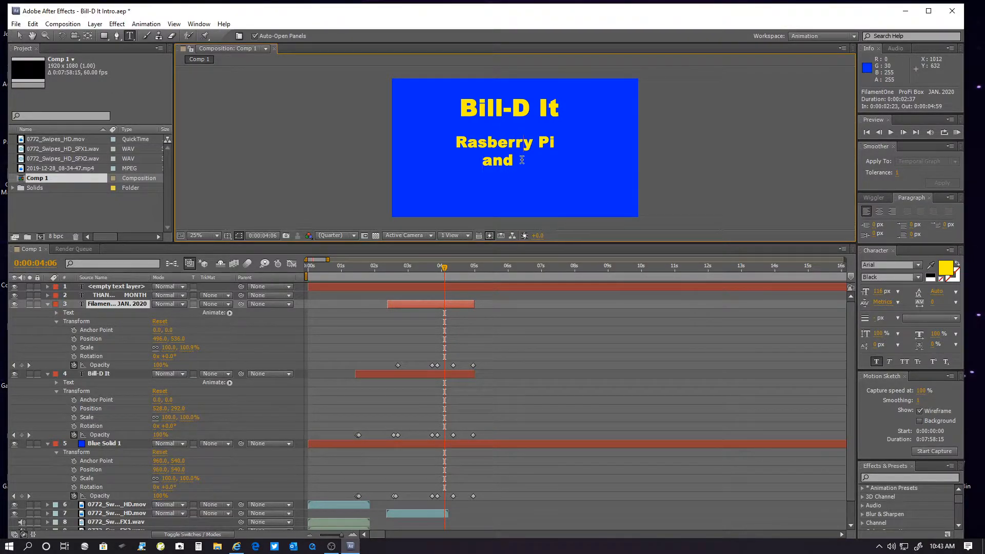
{"action": "key", "text": "Return"}
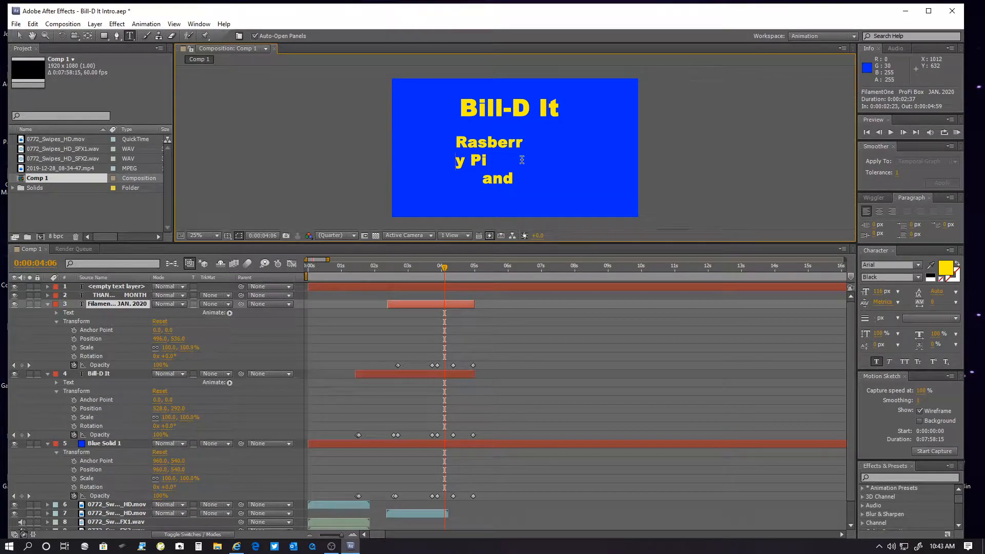
{"action": "key", "text": "BackSpace"}
Add a third line reading "Marlin 2.0" to the text and centre it with leading spaces.
{"action": "left_click", "coordinate": [522, 161]}
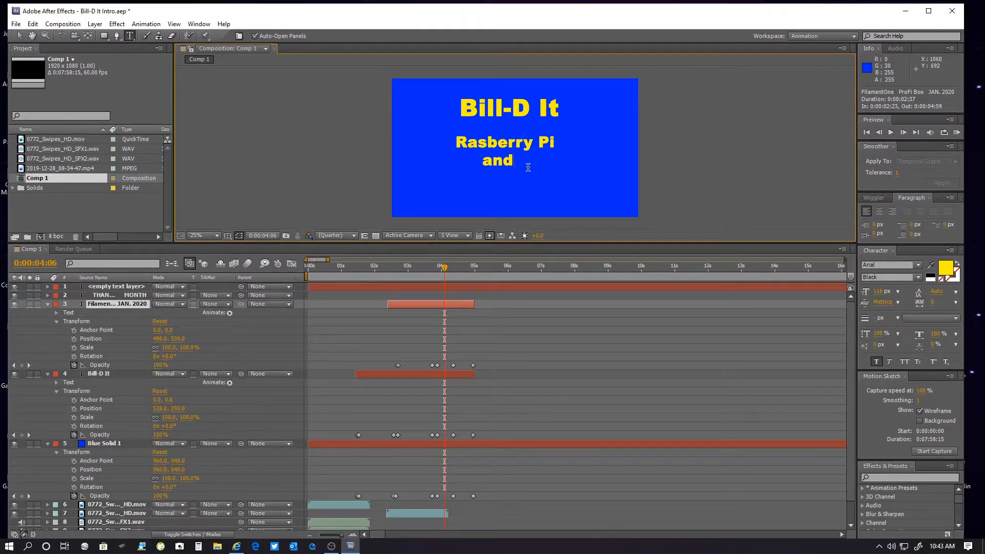
{"action": "type", "text": "Marlin"}
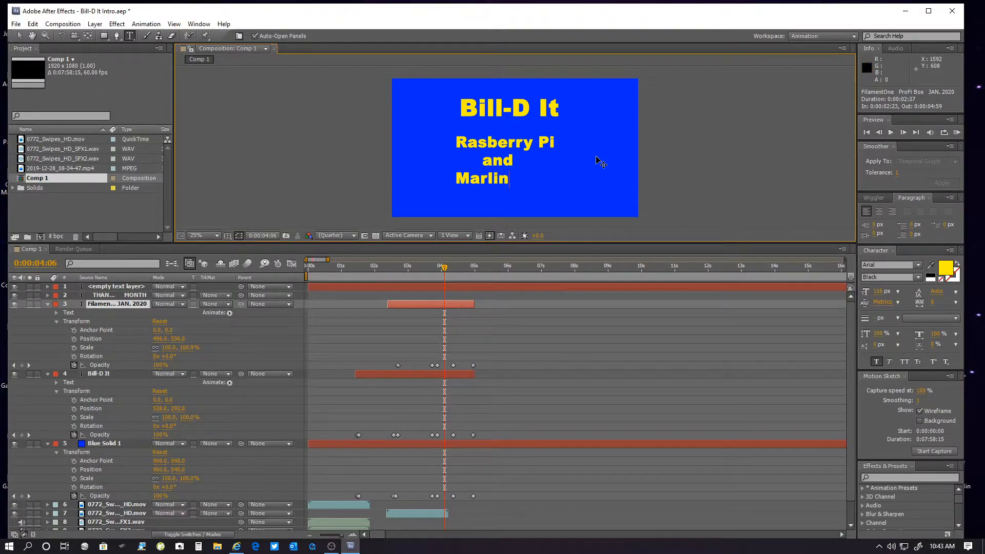
{"action": "type", "text": " 2.0"}
{"action": "key", "text": "Home"}
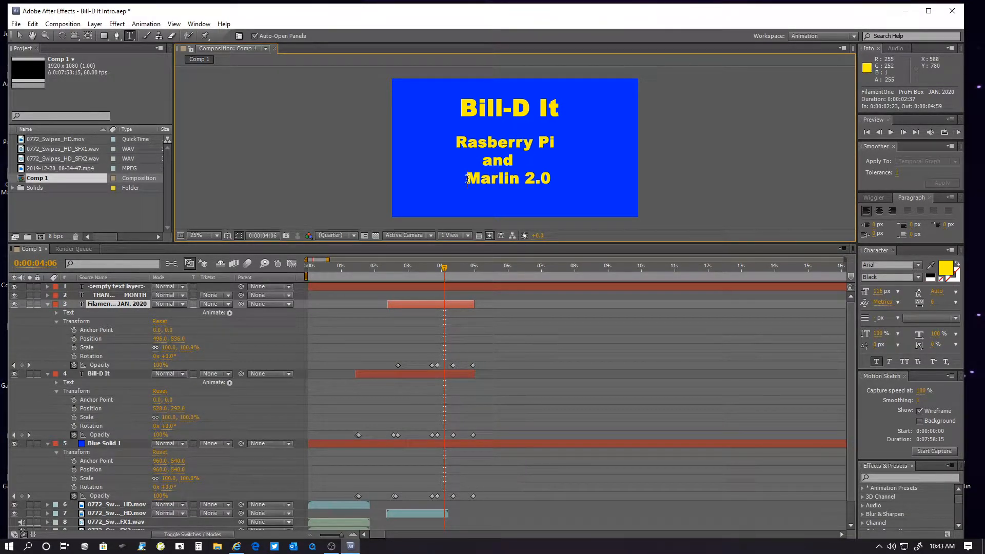
{"action": "key", "text": "BackSpace"}
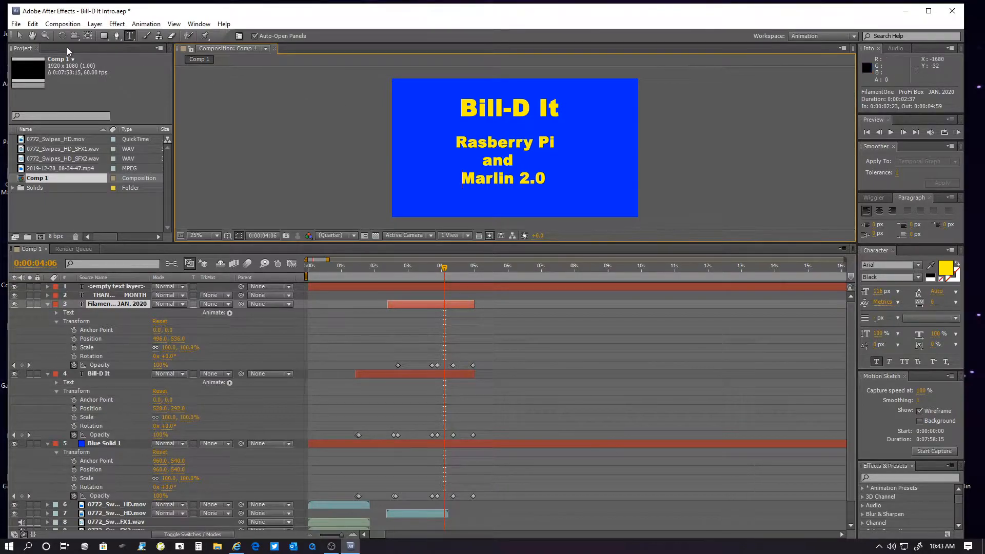
Move the Rasberry Pi text block to position 528, 552 beneath the Bill-D It title and deselect it.
{"action": "left_click", "coordinate": [31, 35]}
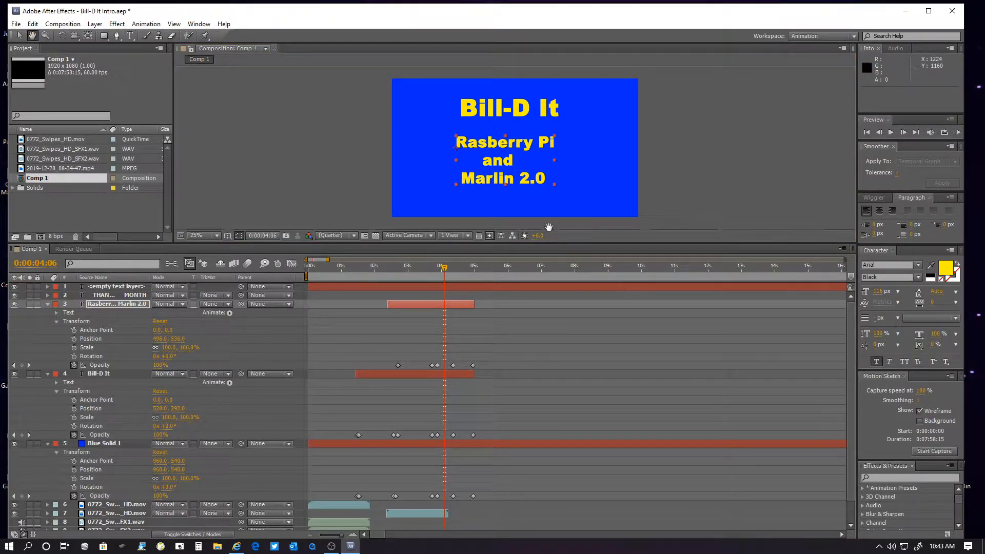
{"action": "mouse_move", "coordinate": [496, 161]}
{"action": "left_mouse_down"}
{"action": "mouse_move", "coordinate": [509, 159]}
{"action": "mouse_move", "coordinate": [482, 164]}
{"action": "mouse_move", "coordinate": [505, 154]}
{"action": "mouse_move", "coordinate": [499, 164]}
{"action": "left_mouse_up"}
{"action": "left_click", "coordinate": [19, 35]}
{"action": "left_click", "coordinate": [312, 161]}
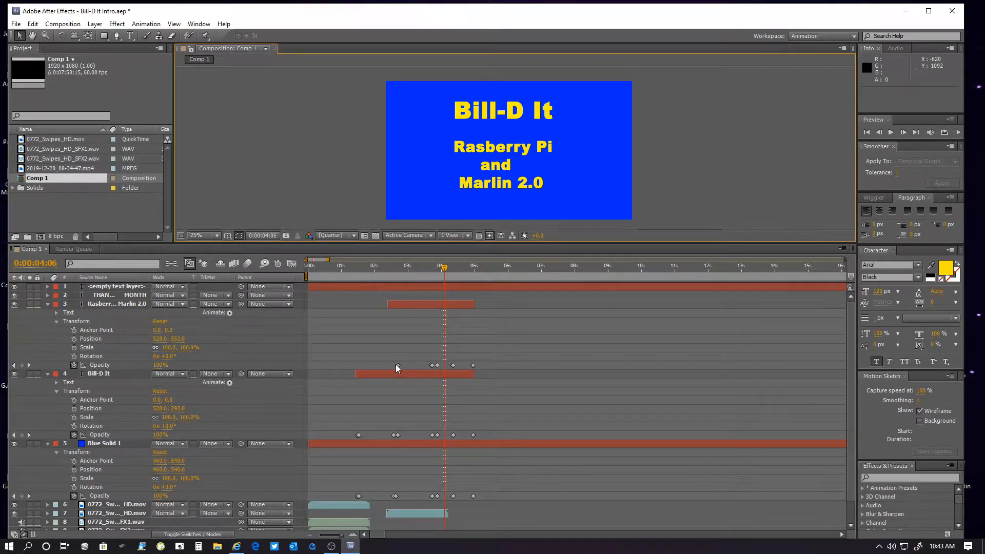
Review the Rasberry Pi text layer's opacity keyframes one by one, and collapse the properties of that layer and the Bill-D It layer.
{"action": "left_click_drag", "start_coordinate": [446, 267], "coordinate": [399, 275]}
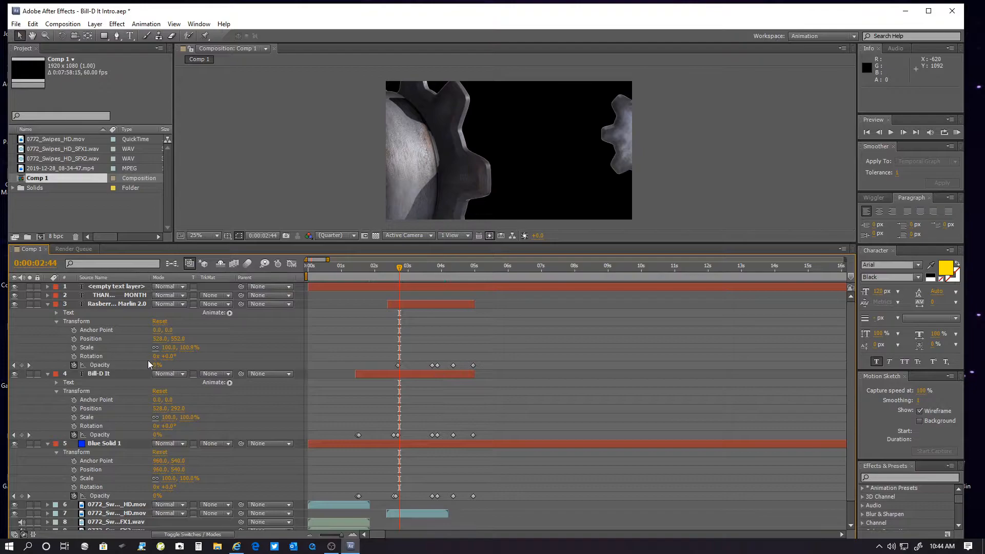
{"action": "left_click", "coordinate": [15, 365]}
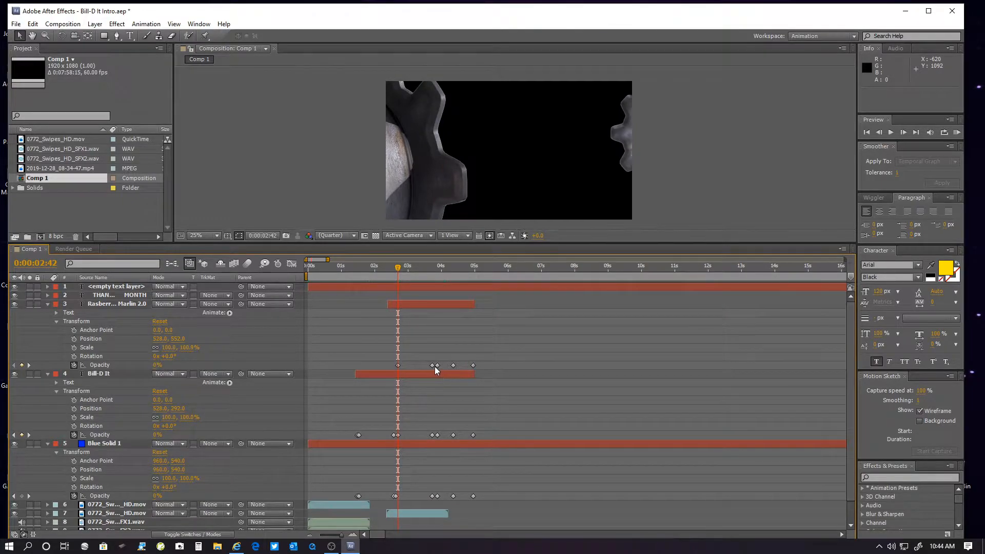
{"action": "left_click", "coordinate": [29, 365]}
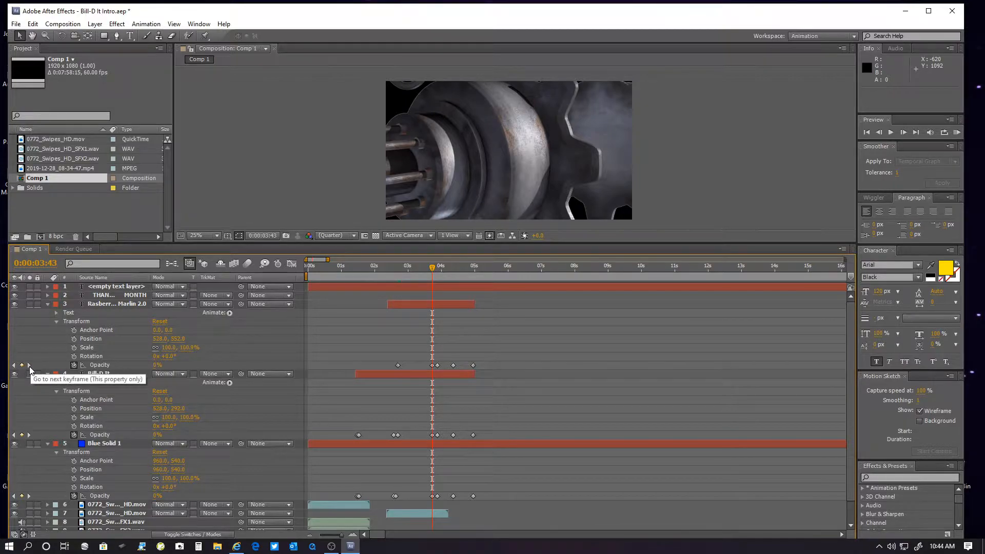
{"action": "left_click", "coordinate": [30, 364]}
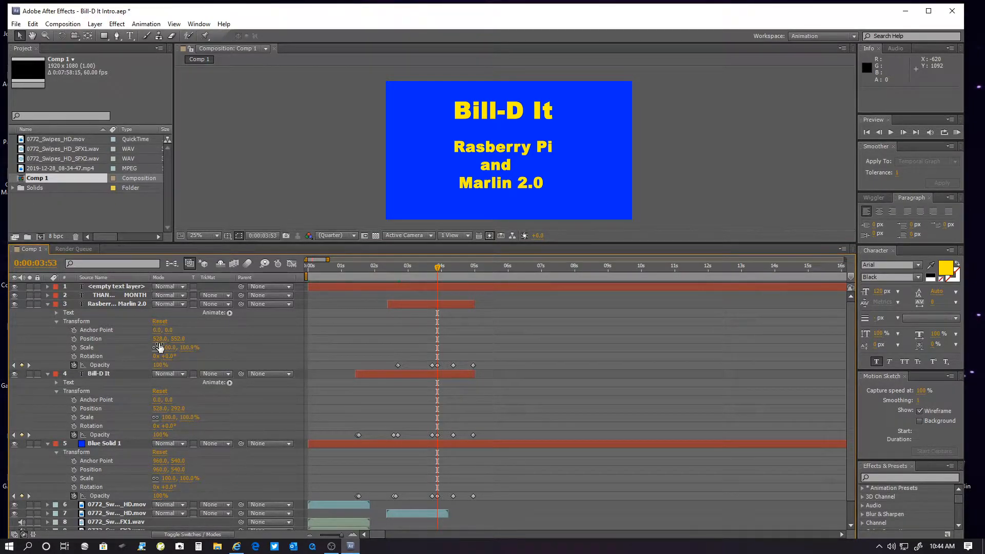
{"action": "left_click", "coordinate": [30, 365]}
{"action": "left_click", "coordinate": [29, 365]}
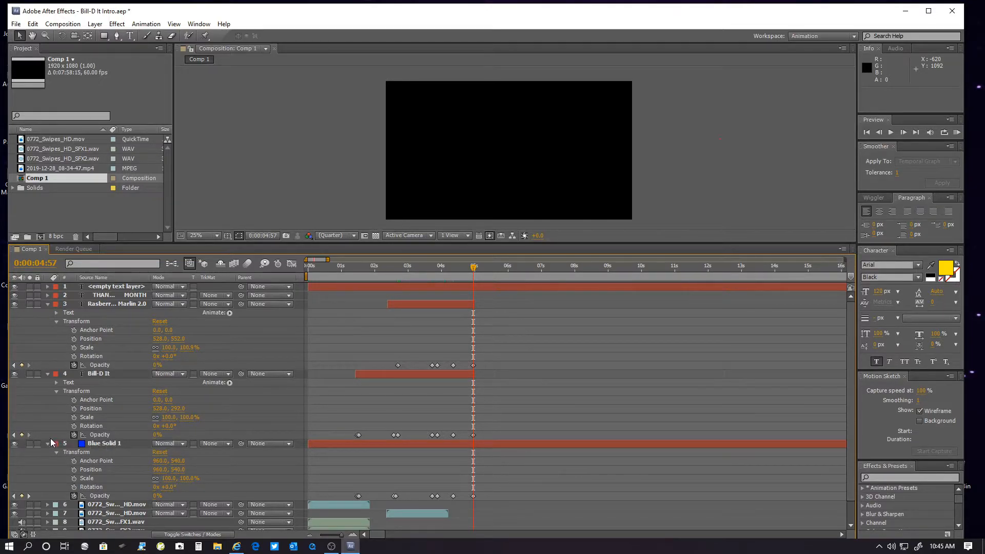
{"action": "left_click", "coordinate": [48, 374]}
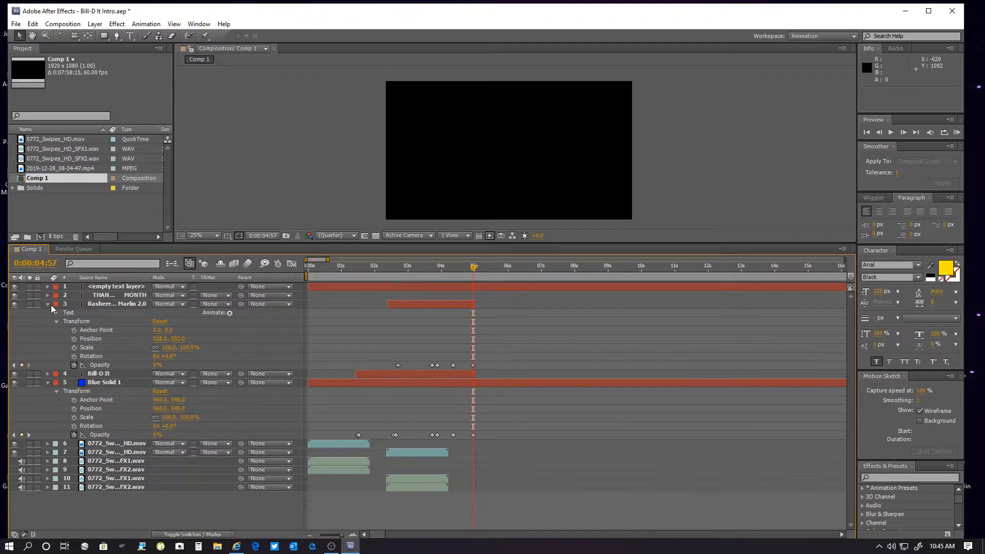
{"action": "left_click", "coordinate": [51, 304]}
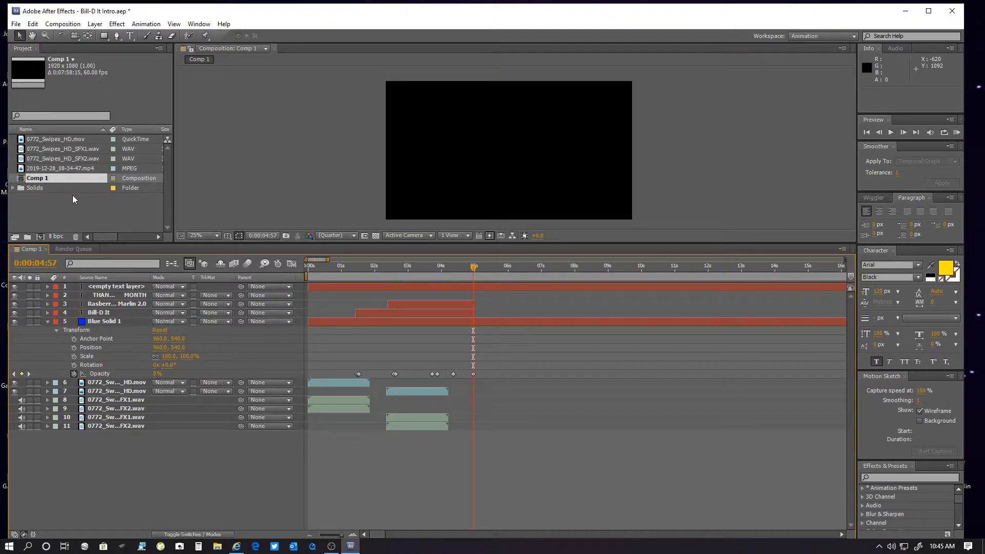
Import the footage file 2020-02-01_10-00-45.mp4 from the Rasberry Pi and Arduino folder into the project.
{"action": "left_click", "coordinate": [16, 26]}
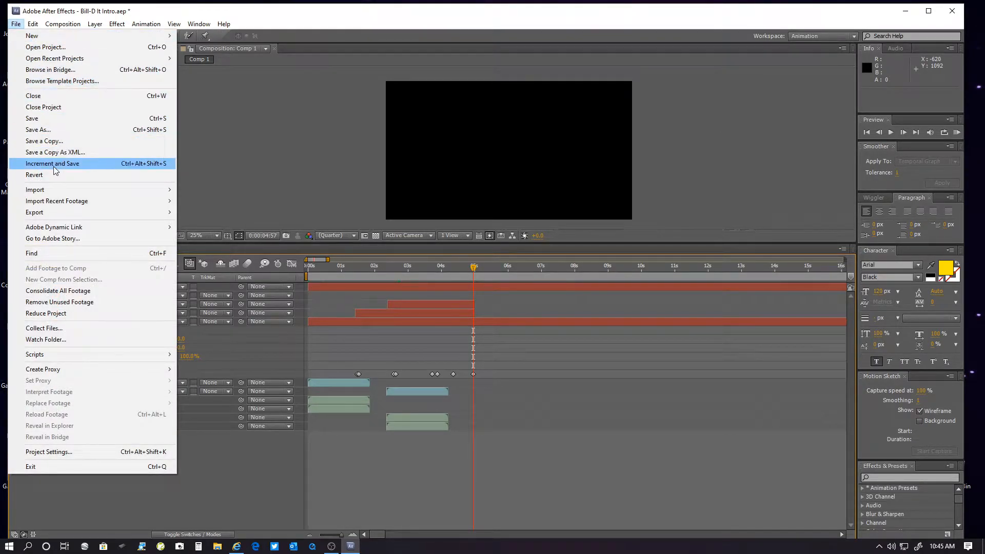
{"action": "mouse_move", "coordinate": [54, 191]}
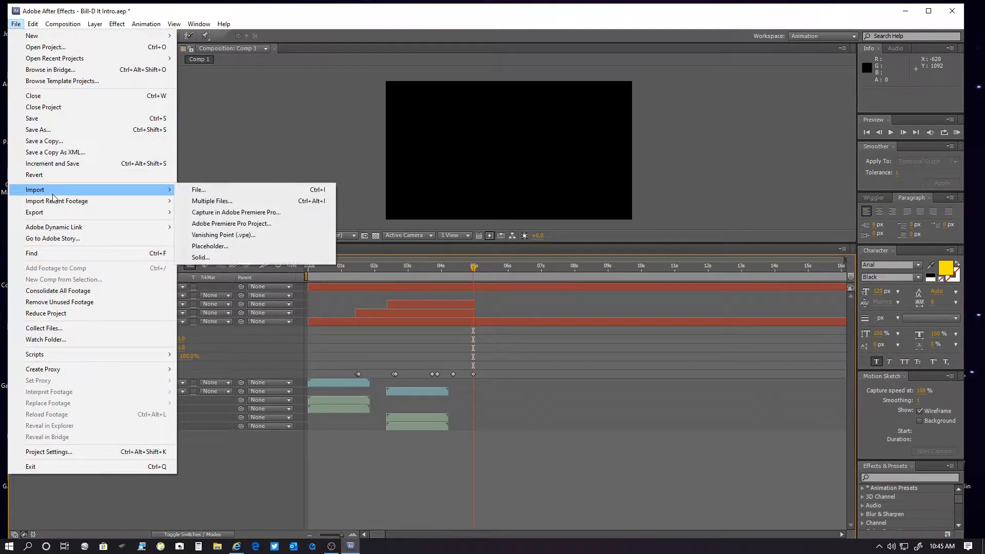
{"action": "left_click", "coordinate": [198, 191]}
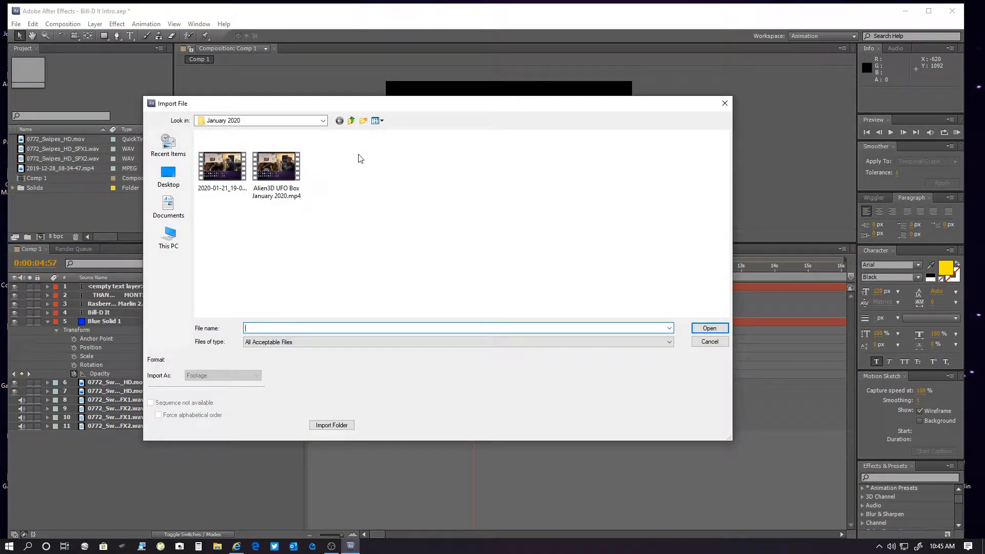
{"action": "left_click", "coordinate": [351, 121]}
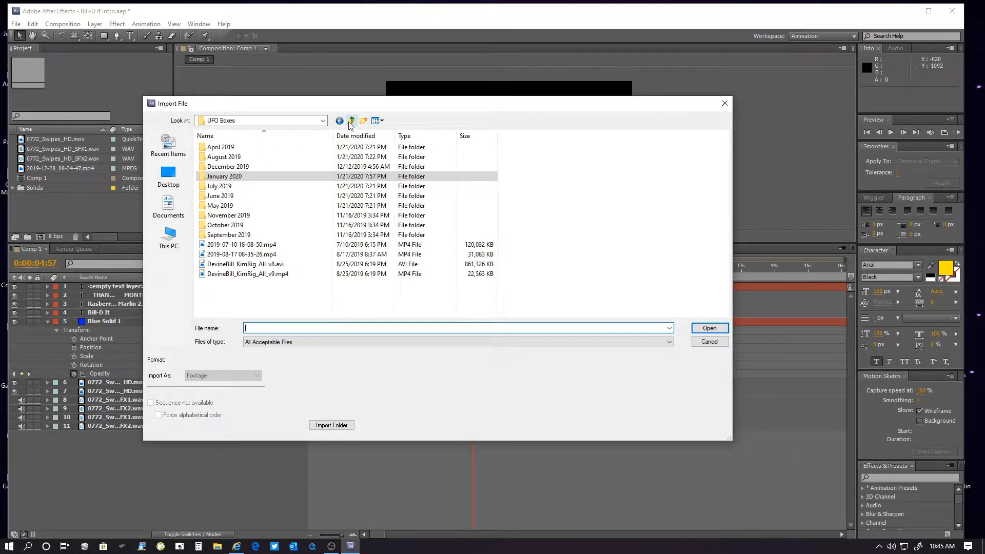
{"action": "left_click", "coordinate": [351, 121]}
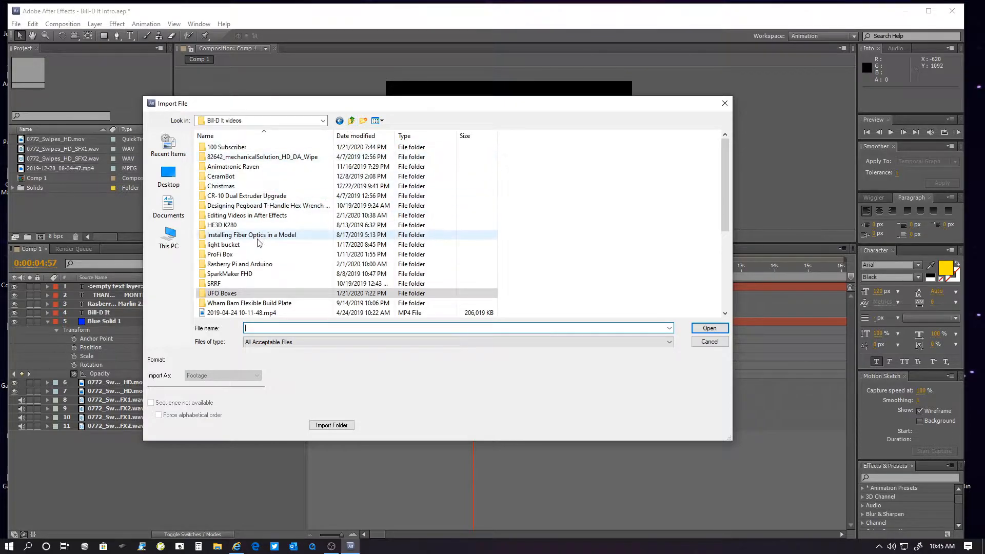
{"action": "left_click", "coordinate": [248, 265]}
{"action": "double_click", "coordinate": [248, 265]}
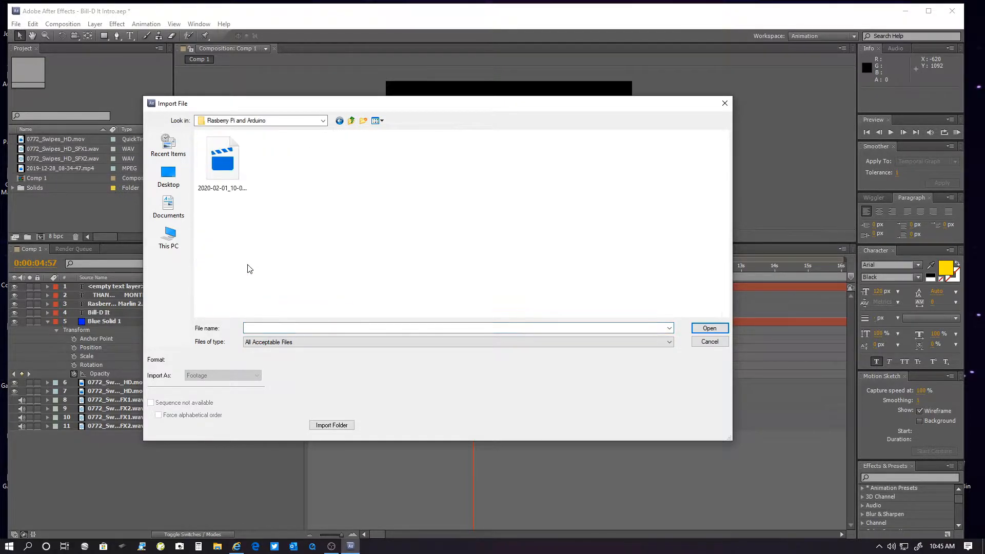
{"action": "double_click", "coordinate": [225, 166]}
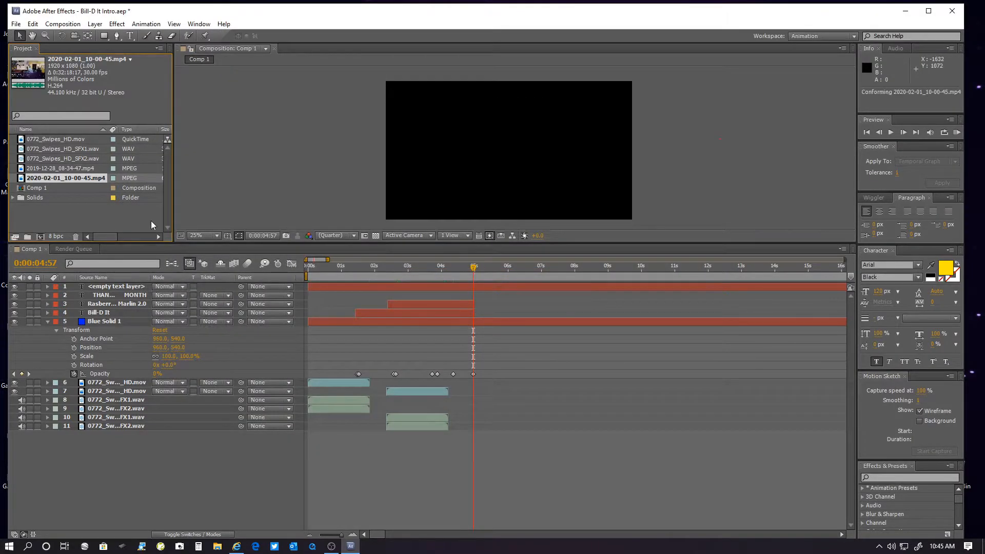
Add the imported footage as the bottom layer of Comp 1, starting at 0:00:04:22 beside Blue Solid 1's fade-out keyframe.
{"action": "left_click_drag", "start_coordinate": [46, 182], "coordinate": [475, 442]}
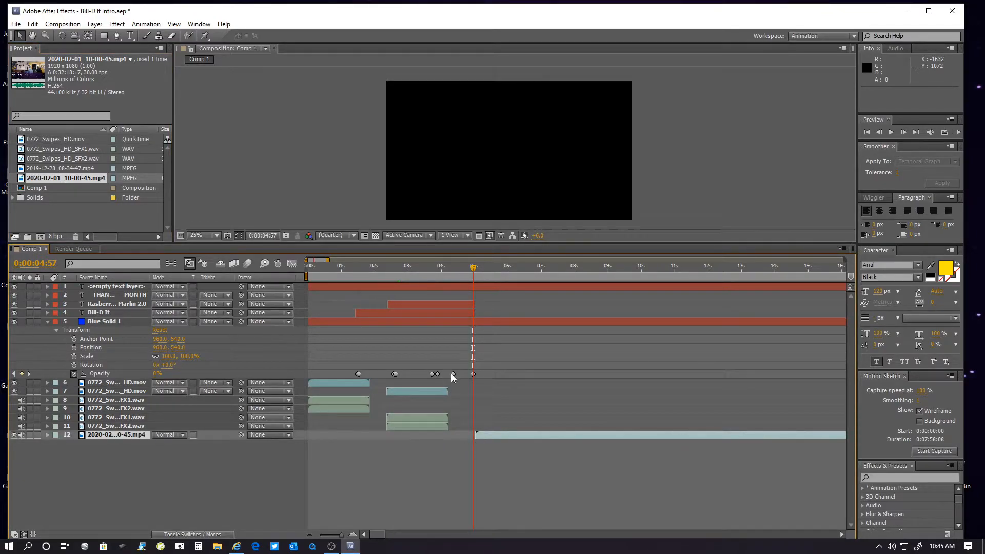
{"action": "left_click_drag", "start_coordinate": [505, 435], "coordinate": [485, 439]}
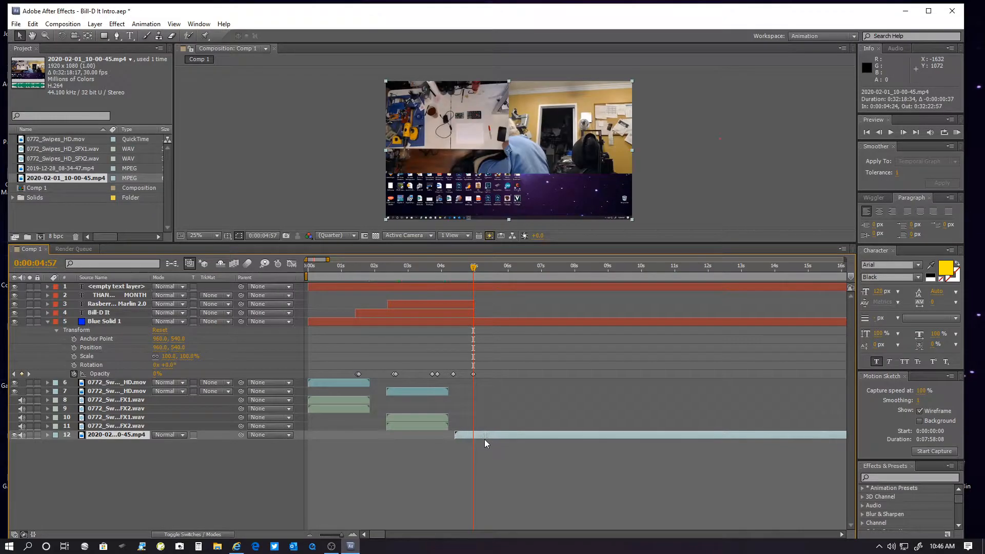
{"action": "left_click", "coordinate": [452, 374]}
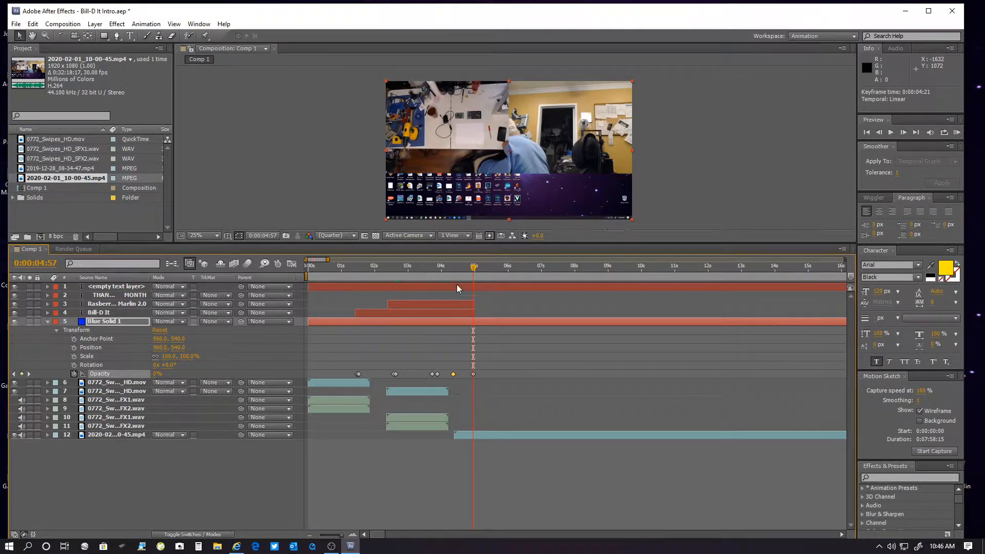
{"action": "left_click", "coordinate": [451, 270]}
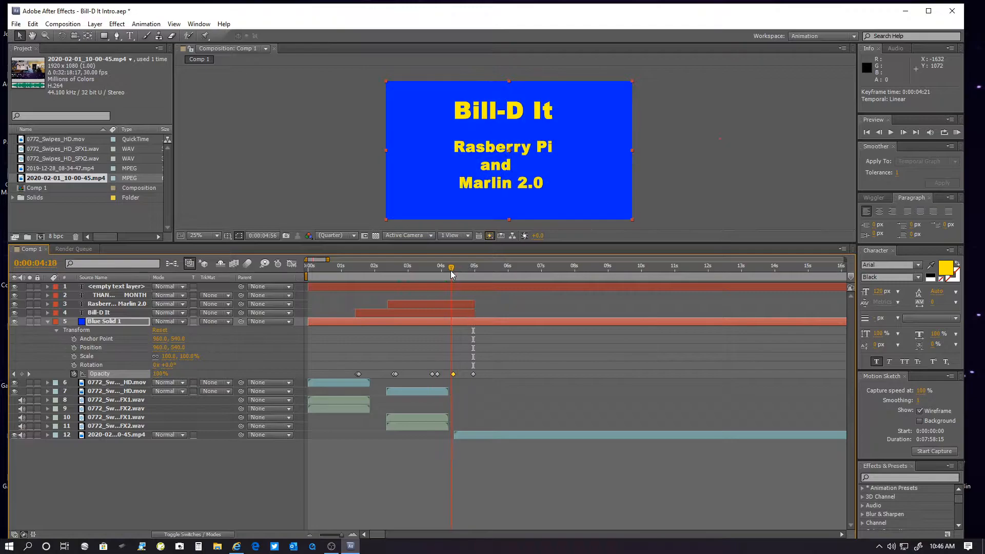
{"action": "left_click_drag", "start_coordinate": [452, 271], "coordinate": [453, 270]}
{"action": "left_click", "coordinate": [497, 434]}
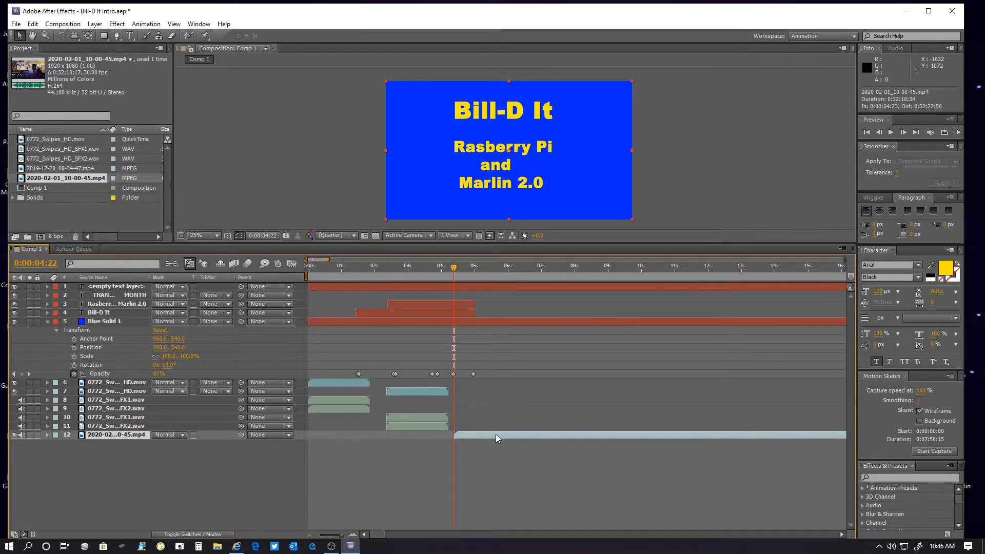
{"action": "left_click_drag", "start_coordinate": [494, 434], "coordinate": [496, 434]}
Slide the footage layer earlier to start at 0:00:01:52, and preview the blue title fading into it.
{"action": "left_click_drag", "start_coordinate": [458, 271], "coordinate": [476, 270]}
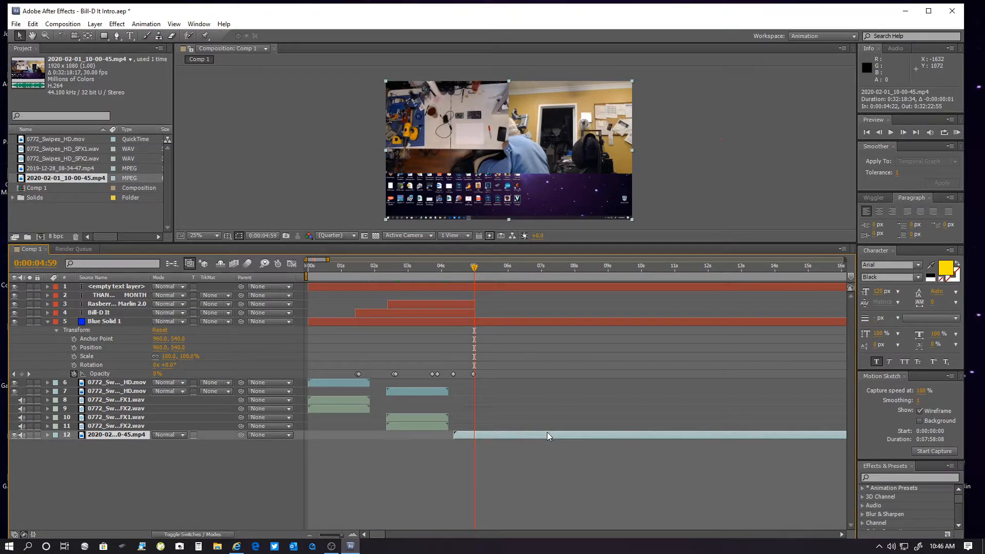
{"action": "left_click_drag", "start_coordinate": [546, 436], "coordinate": [463, 442]}
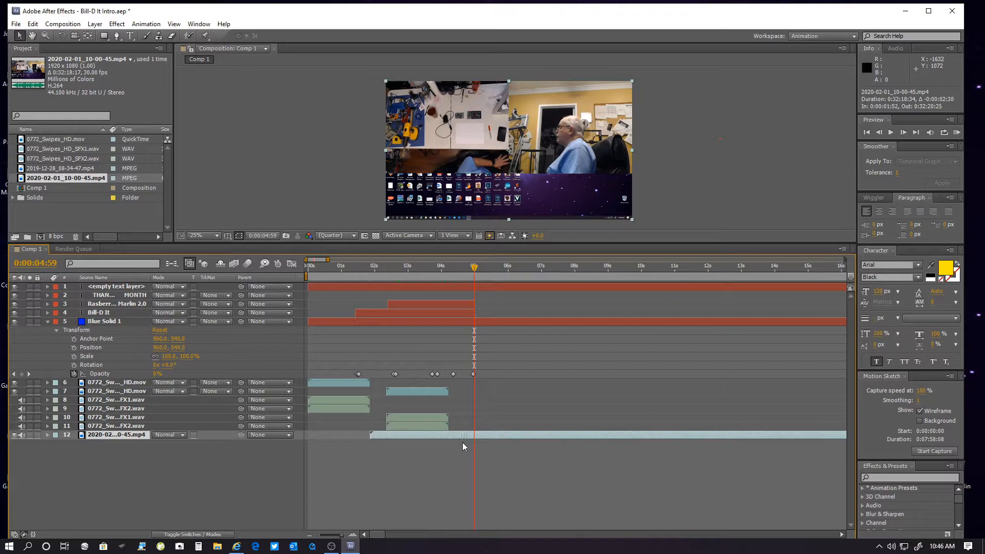
{"action": "left_click_drag", "start_coordinate": [475, 266], "coordinate": [459, 271]}
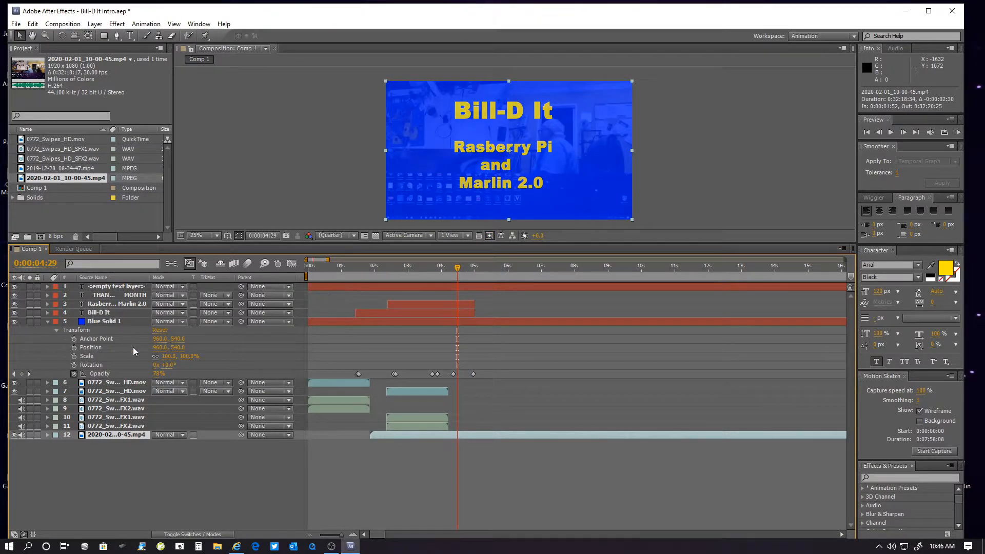
Set a 0% opacity keyframe on the footage layer at 0:00:04:21, matching Blue Solid 1's opacity keyframe.
{"action": "left_click", "coordinate": [15, 375]}
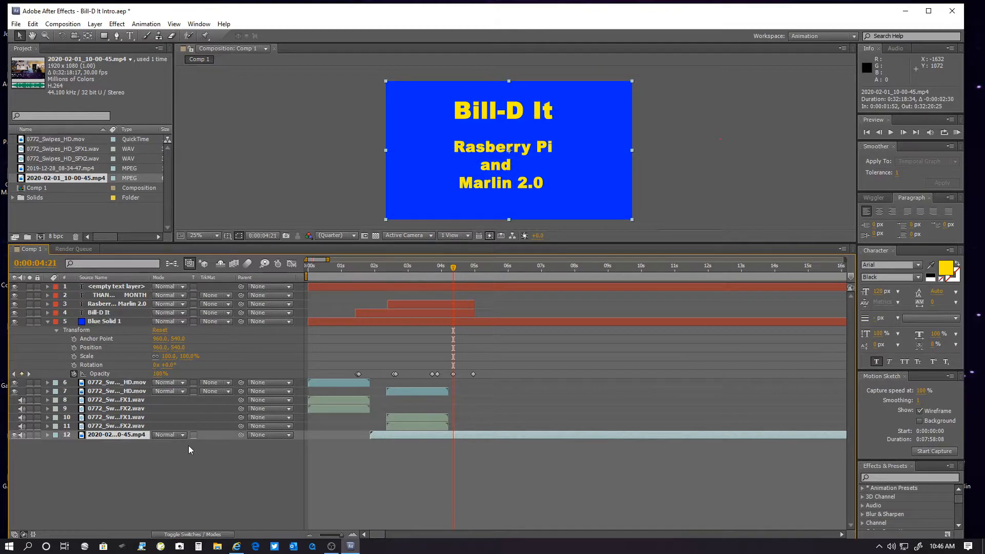
{"action": "left_click", "coordinate": [47, 435]}
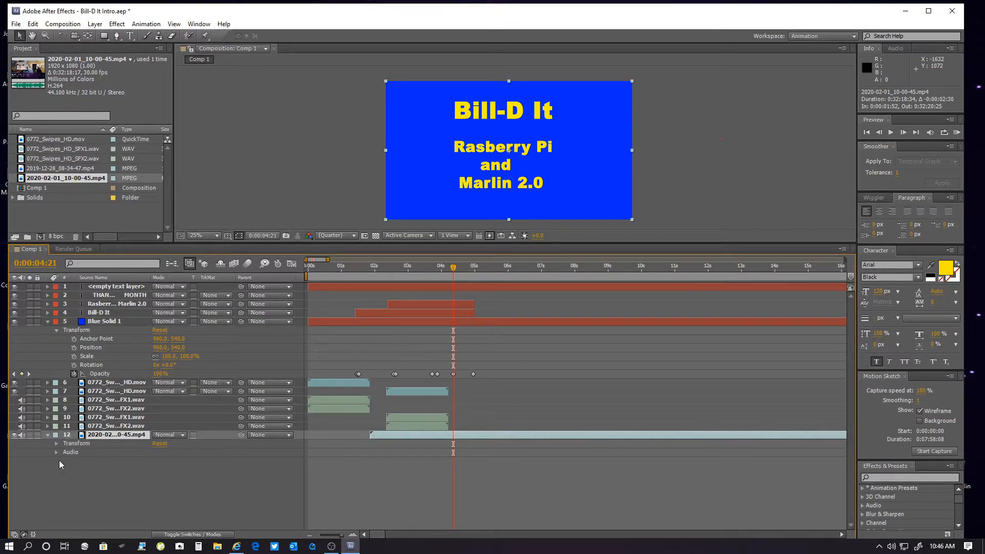
{"action": "left_click", "coordinate": [57, 444]}
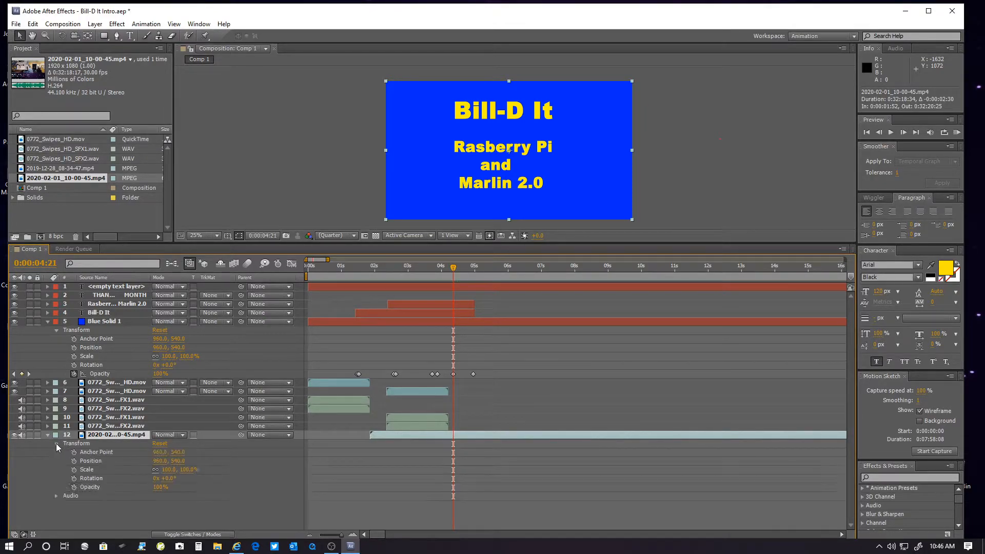
{"action": "left_click", "coordinate": [93, 488]}
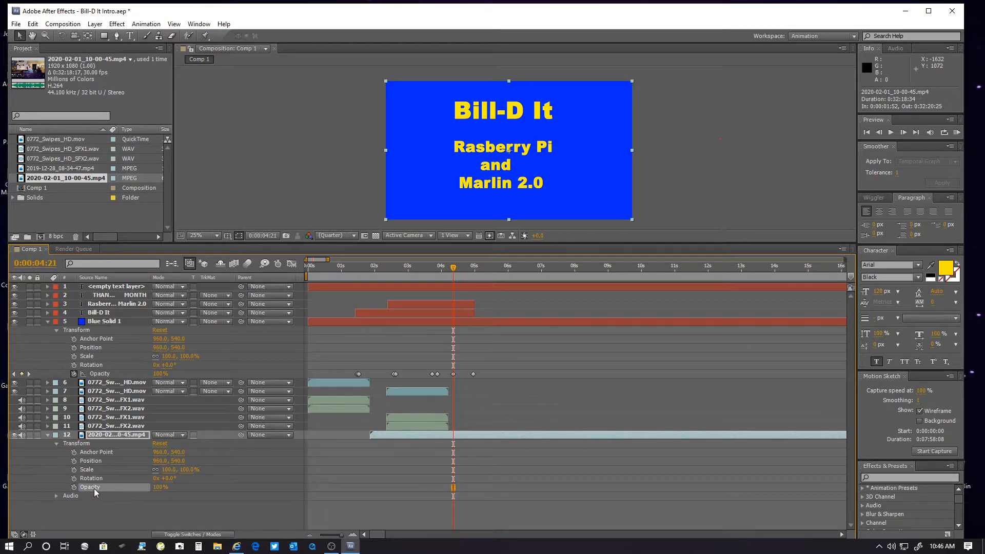
{"action": "left_click", "coordinate": [160, 488]}
{"action": "left_click", "coordinate": [74, 487]}
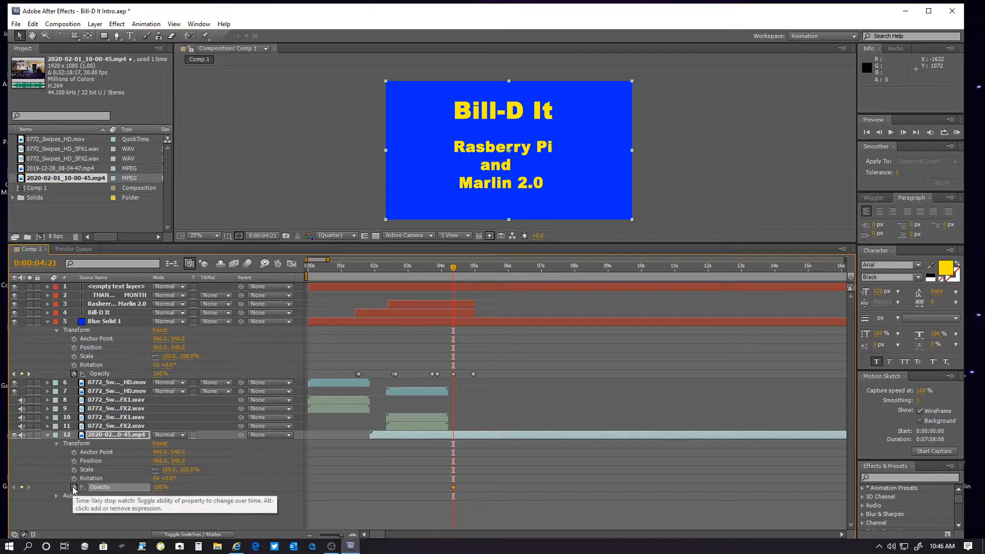
{"action": "left_click", "coordinate": [159, 488]}
{"action": "type", "text": "0"}
{"action": "key", "text": "Return"}
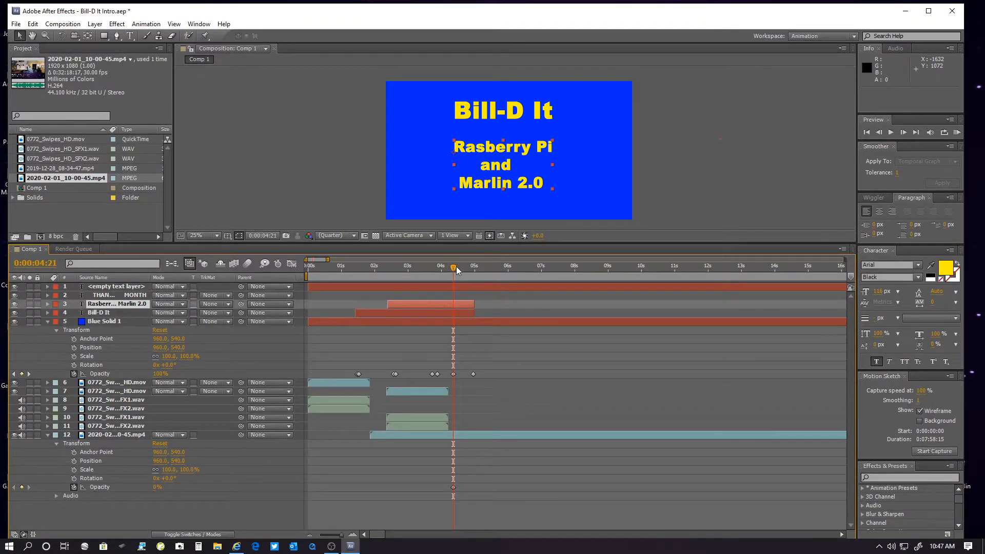
Set a 100% opacity keyframe on the footage layer at 0:00:04:57, in line with Blue Solid 1's next opacity keyframe.
{"action": "mouse_move", "coordinate": [457, 266]}
{"action": "left_mouse_down"}
{"action": "mouse_move", "coordinate": [545, 278]}
{"action": "mouse_move", "coordinate": [455, 285]}
{"action": "left_mouse_up"}
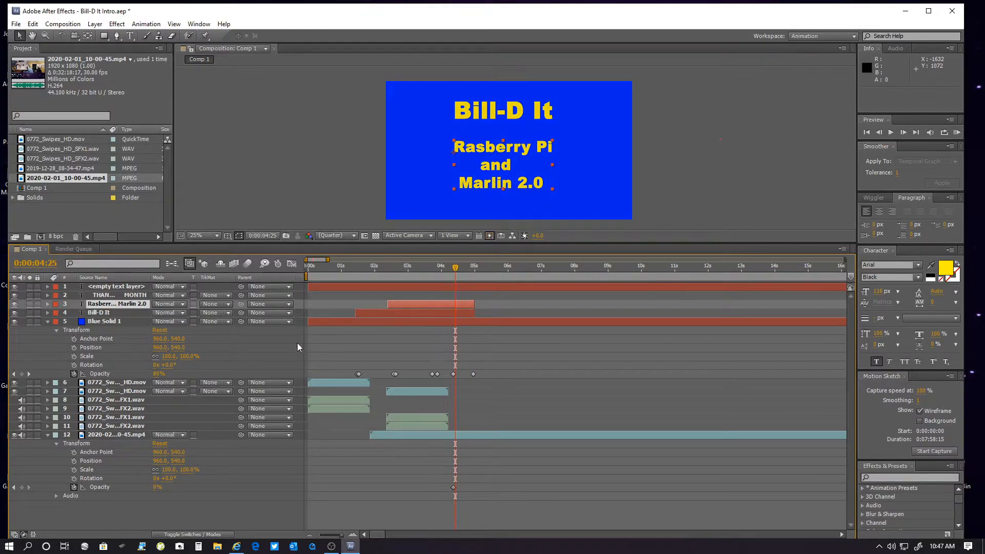
{"action": "left_click", "coordinate": [14, 487]}
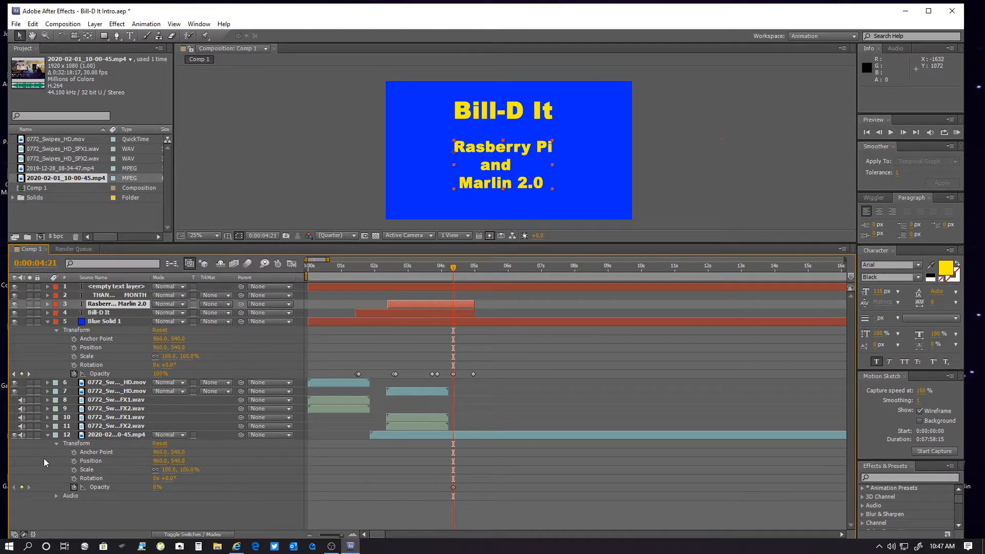
{"action": "left_click", "coordinate": [28, 373]}
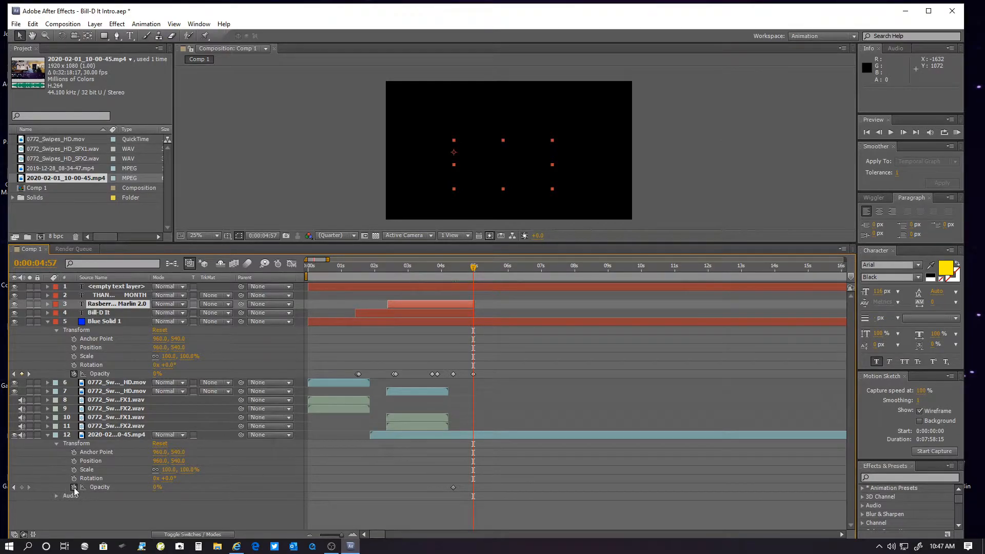
{"action": "left_click_drag", "start_coordinate": [157, 487], "coordinate": [257, 487]}
{"action": "left_click", "coordinate": [159, 487]}
{"action": "type", "text": "100"}
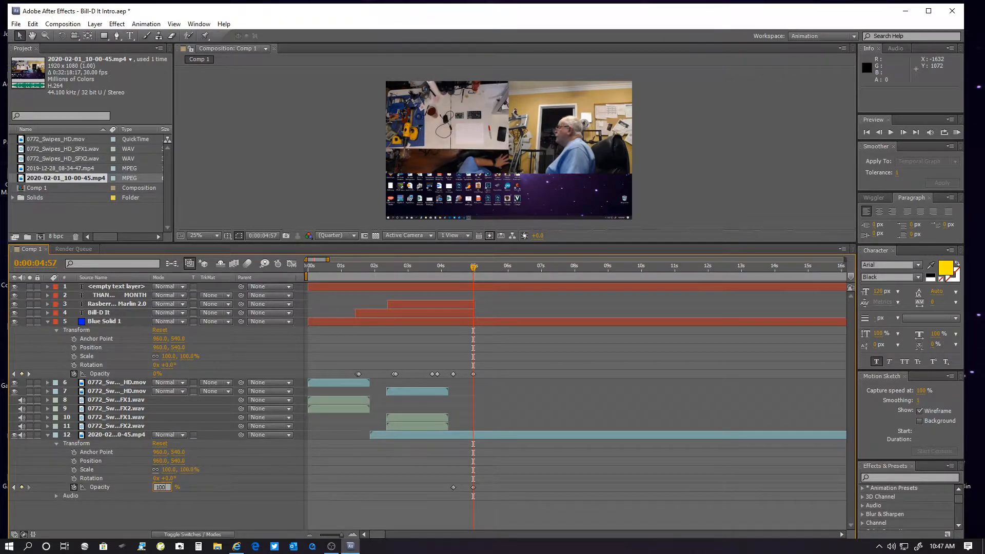
{"action": "key", "text": "Return"}
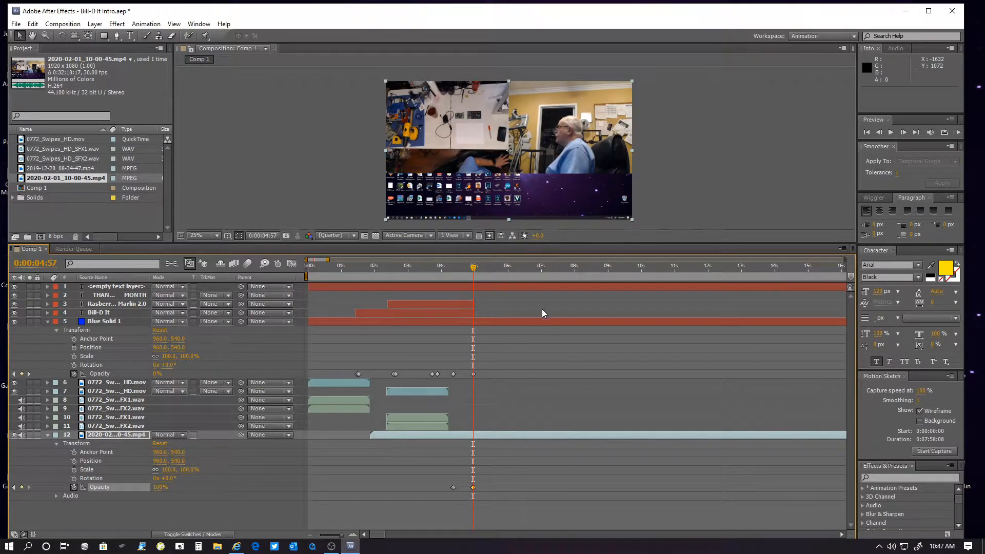
Delete Blue Solid 1's opacity keyframe at 0:07:56:20 near the end of the composition.
{"action": "left_click_drag", "start_coordinate": [473, 266], "coordinate": [523, 306]}
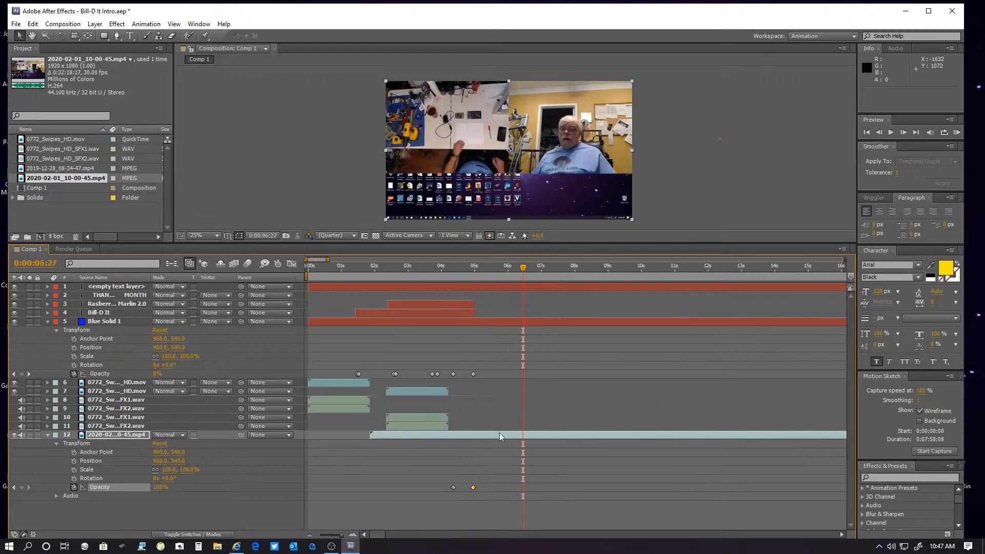
{"action": "left_click_drag", "start_coordinate": [373, 537], "coordinate": [915, 518]}
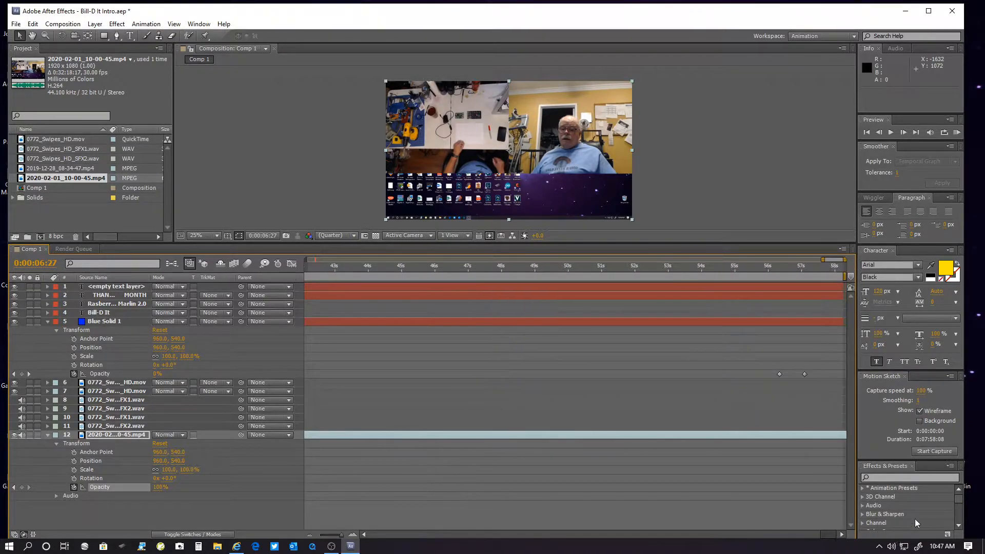
{"action": "left_click", "coordinate": [779, 374]}
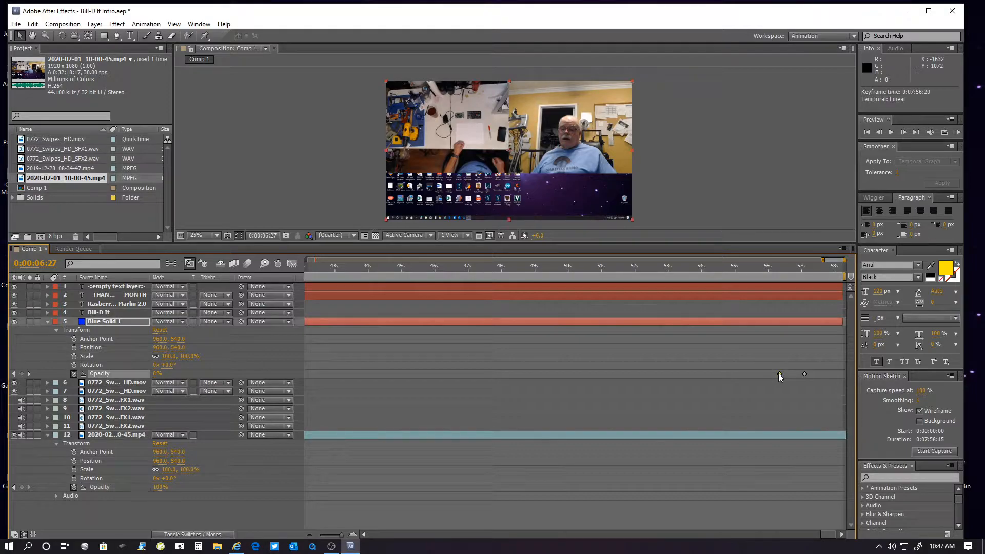
{"action": "left_click_drag", "start_coordinate": [768, 268], "coordinate": [780, 288]}
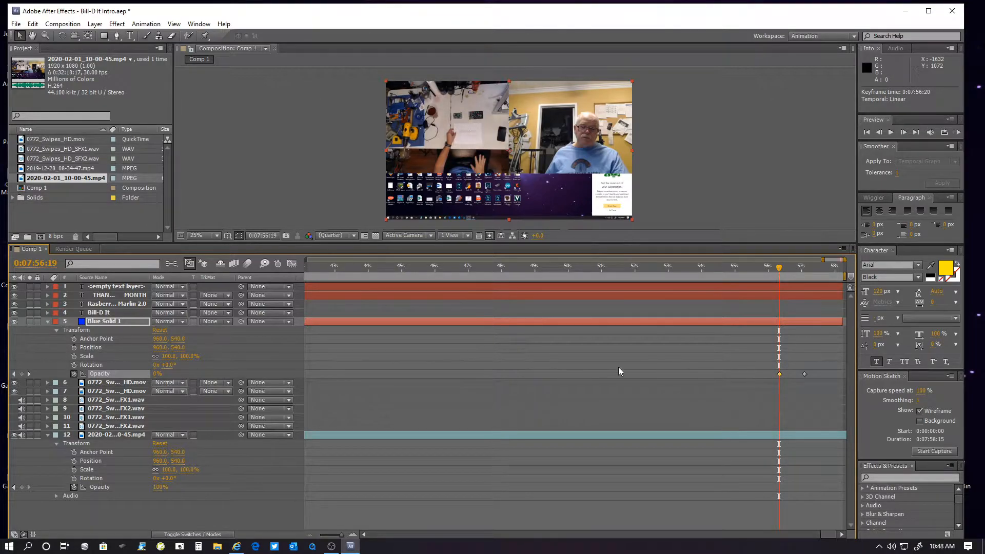
{"action": "left_click", "coordinate": [28, 374]}
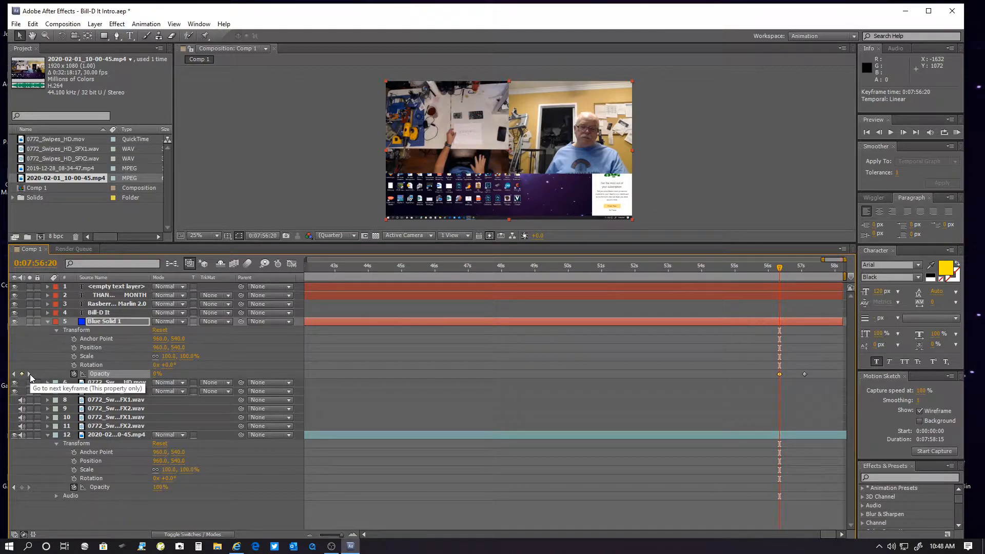
{"action": "key", "text": "Delete"}
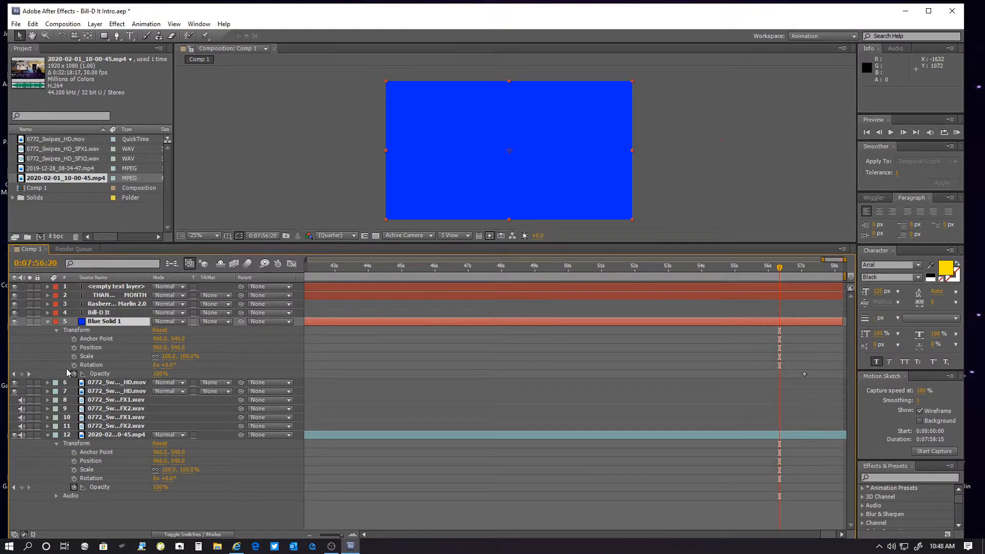
Go to Blue Solid 1's last opacity keyframe at 0:07:57:05 and delete the Blue Solid 1 layer.
{"action": "left_click", "coordinate": [28, 374]}
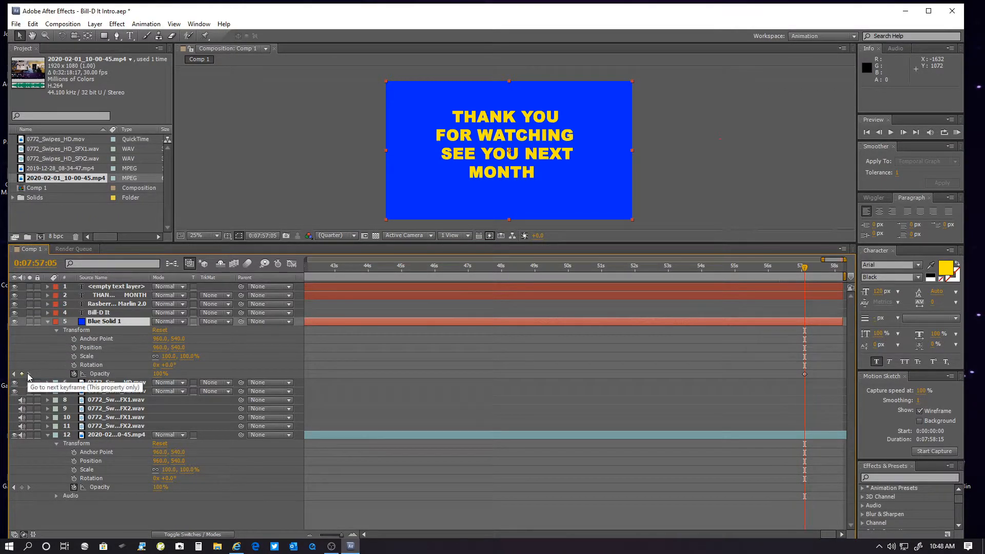
{"action": "key", "text": "Delete"}
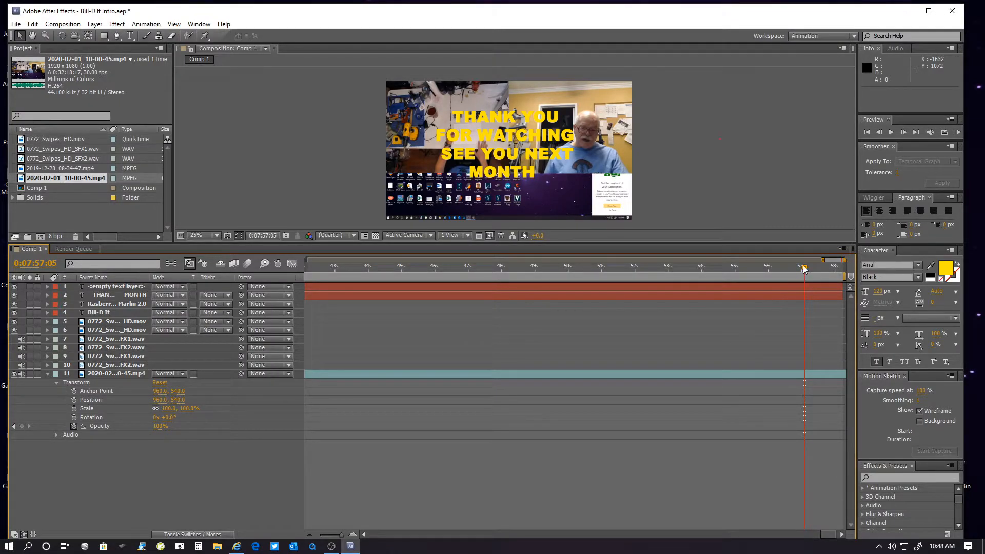
{"action": "left_click_drag", "start_coordinate": [804, 268], "coordinate": [803, 270]}
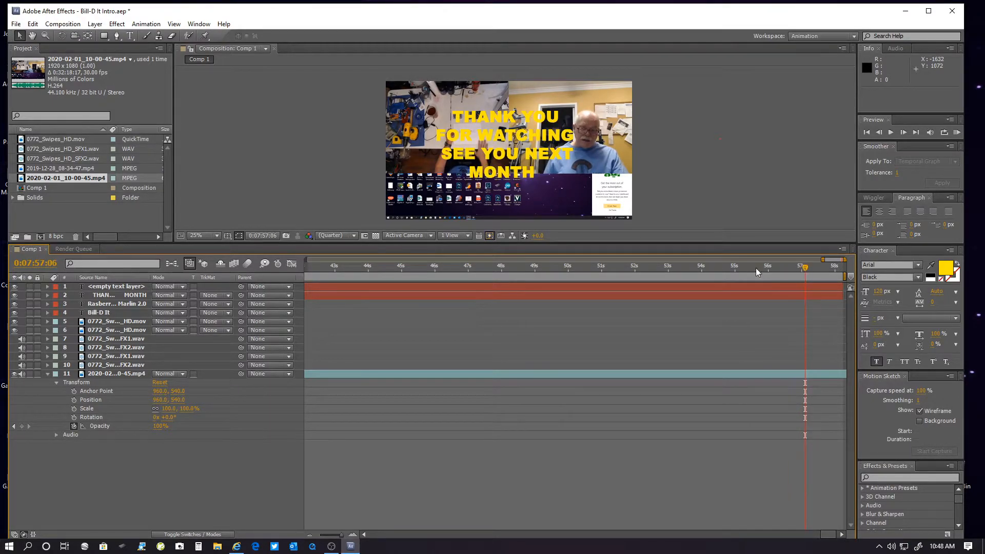
Delete the empty text layer and shift the THANK YOU FOR WATCHING text layer 31 frames later.
{"action": "left_click", "coordinate": [99, 287]}
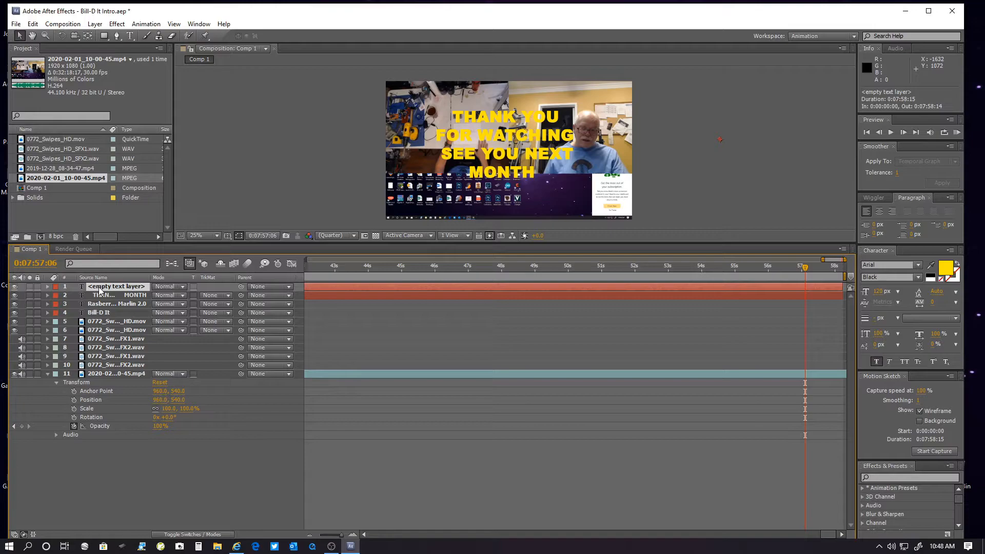
{"action": "key", "text": "Delete"}
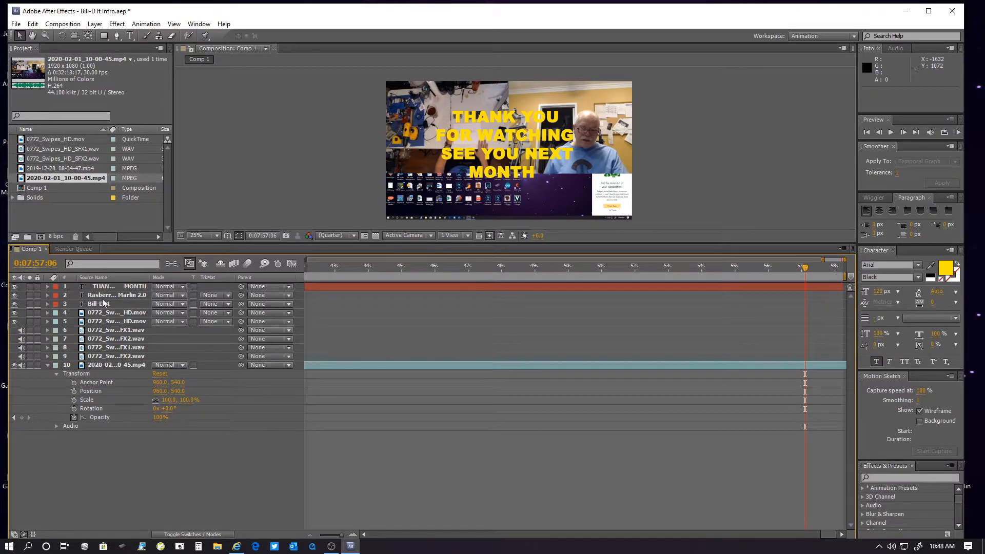
{"action": "left_click", "coordinate": [108, 287]}
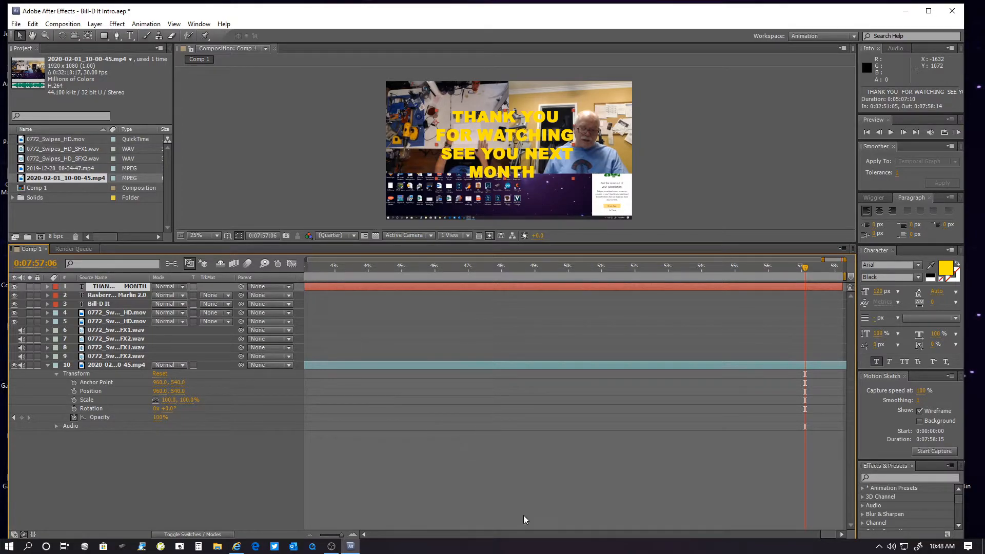
{"action": "mouse_move", "coordinate": [829, 537]}
{"action": "left_mouse_down"}
{"action": "mouse_move", "coordinate": [821, 536]}
{"action": "mouse_move", "coordinate": [838, 542]}
{"action": "mouse_move", "coordinate": [655, 528]}
{"action": "mouse_move", "coordinate": [842, 534]}
{"action": "left_mouse_up"}
{"action": "left_click", "coordinate": [47, 286]}
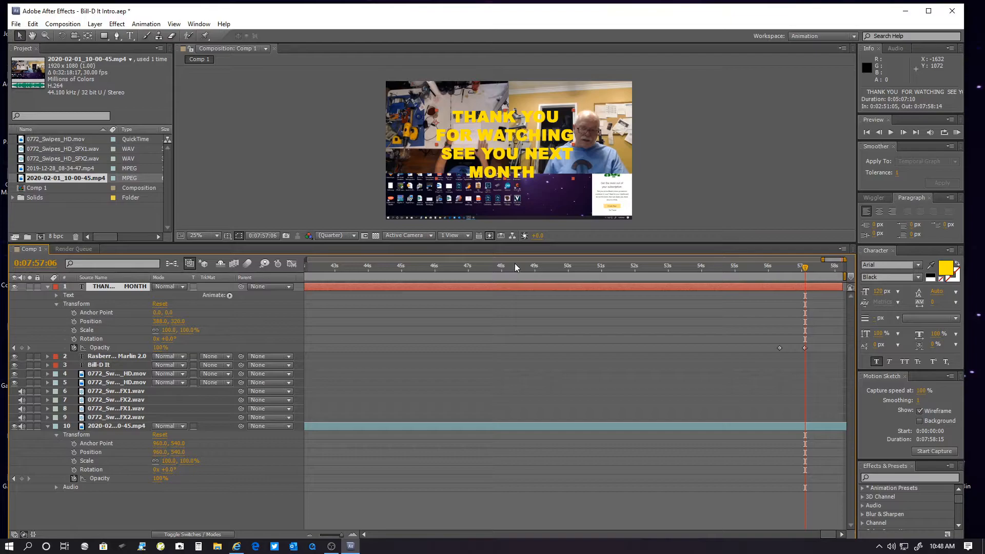
{"action": "left_click_drag", "start_coordinate": [466, 287], "coordinate": [488, 292]}
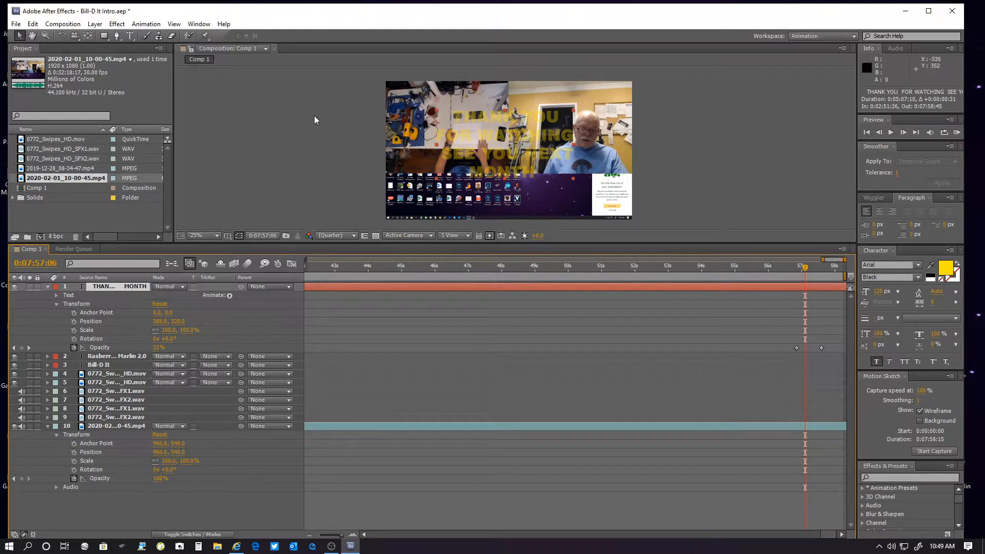
Set Comp 1's duration to 0:17:58:15 and check whether the footage still runs at the composition's end.
{"action": "left_click", "coordinate": [49, 27]}
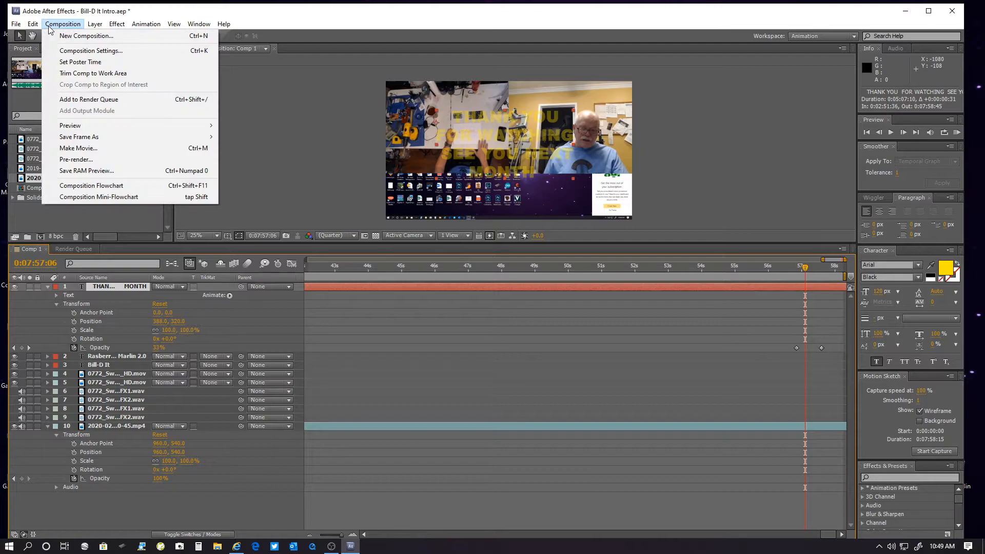
{"action": "left_click", "coordinate": [87, 51]}
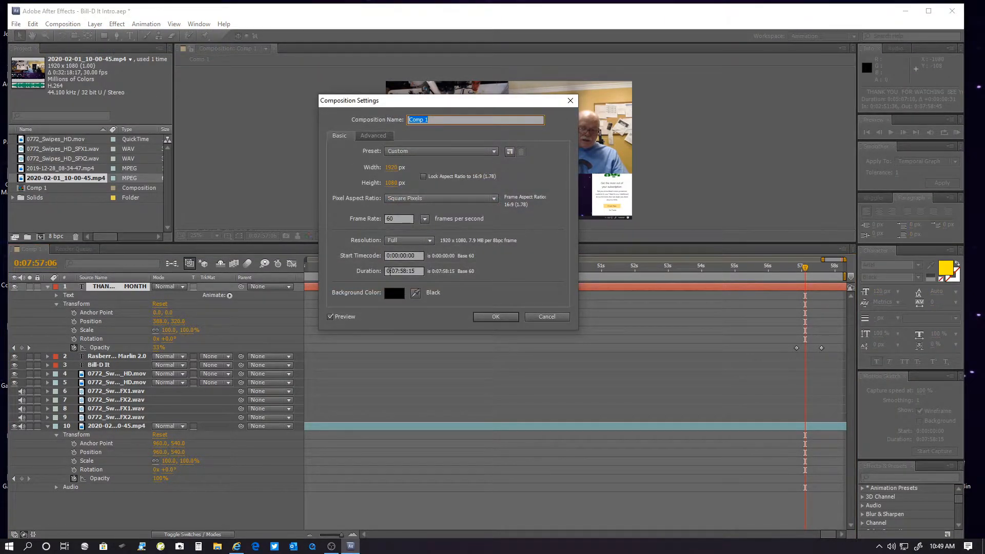
{"action": "left_click_drag", "start_coordinate": [392, 271], "coordinate": [397, 272]}
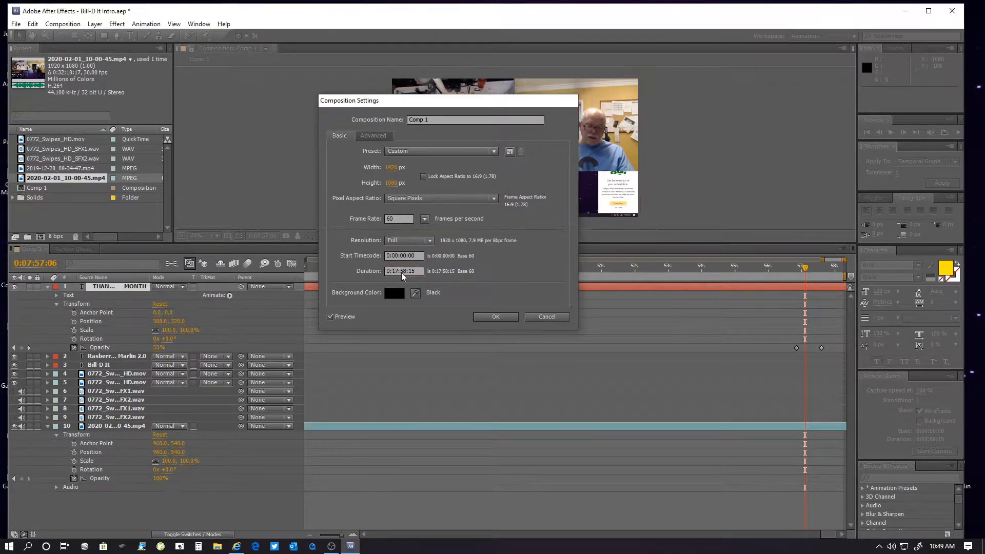
{"action": "key", "text": "Return"}
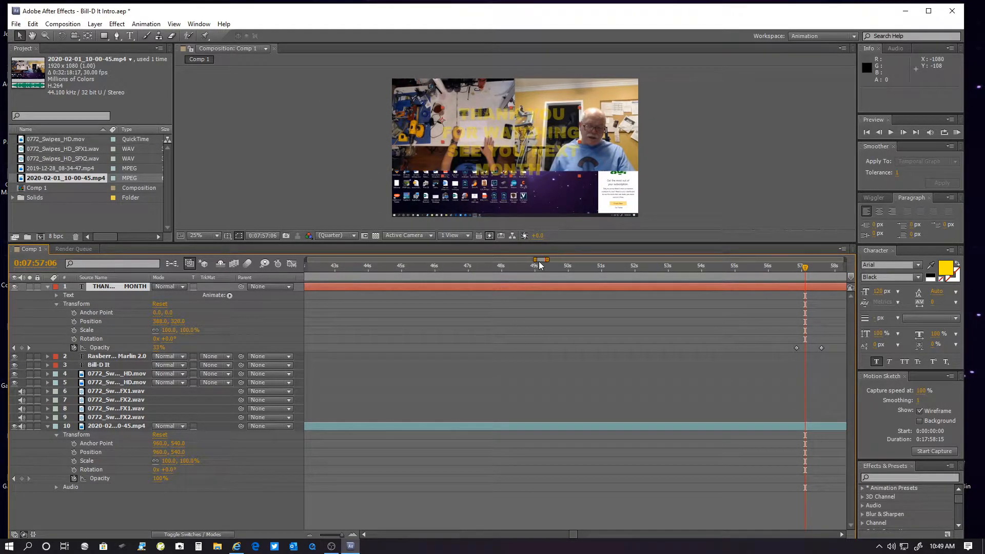
{"action": "left_click_drag", "start_coordinate": [543, 260], "coordinate": [845, 290]}
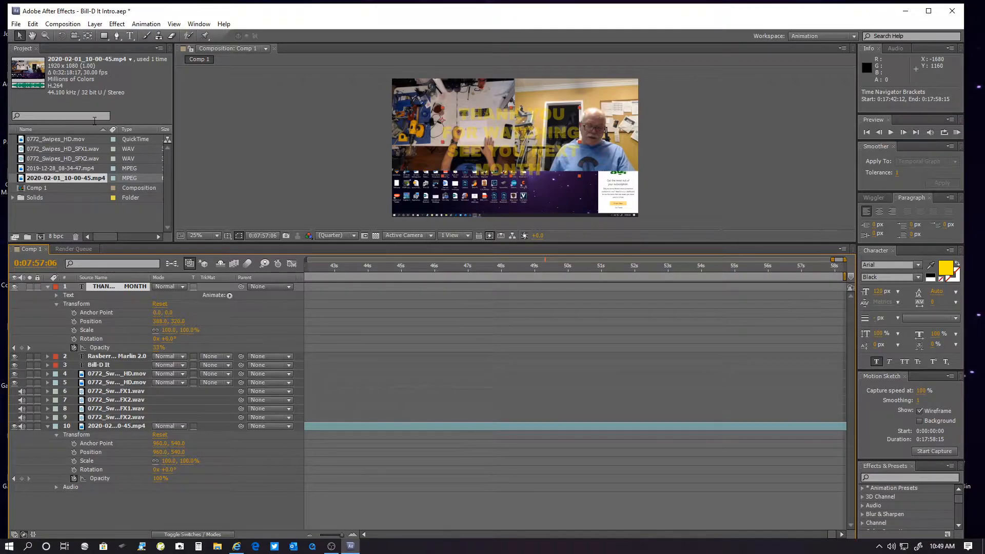
Lengthen Comp 1's duration to 0:27:58:15 and check the footage layer at the composition's end.
{"action": "left_click", "coordinate": [63, 24]}
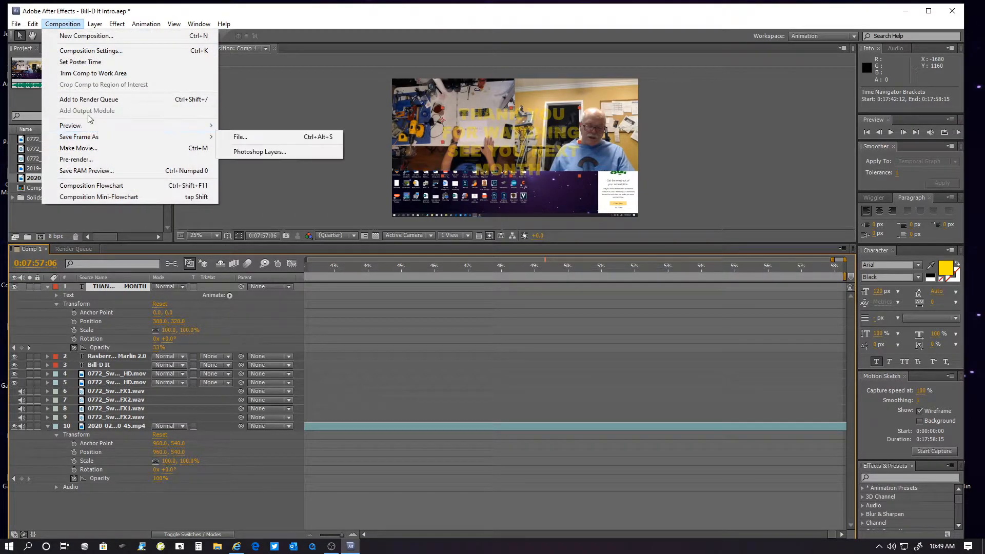
{"action": "left_click", "coordinate": [84, 51]}
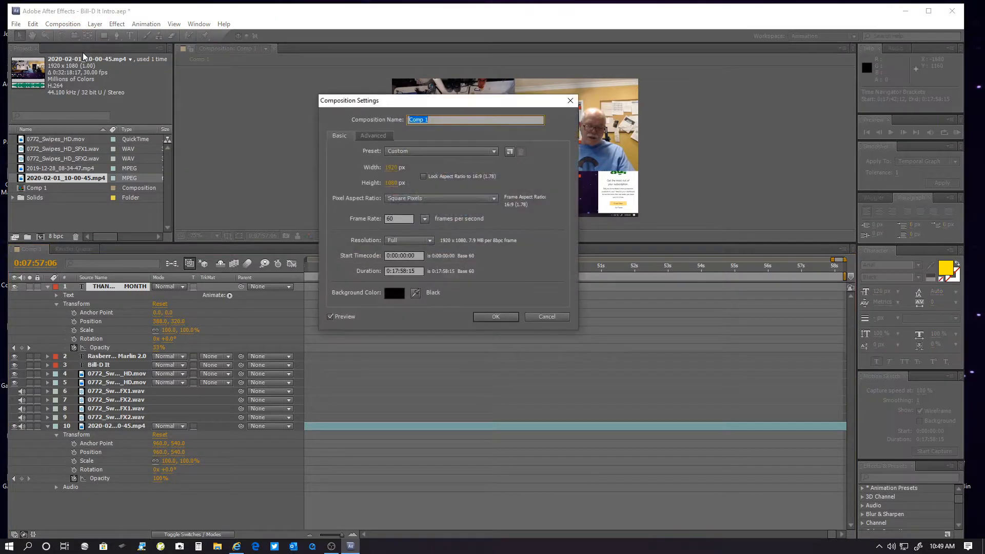
{"action": "left_click", "coordinate": [394, 273]}
{"action": "type", "text": "2"}
{"action": "key", "text": "Return"}
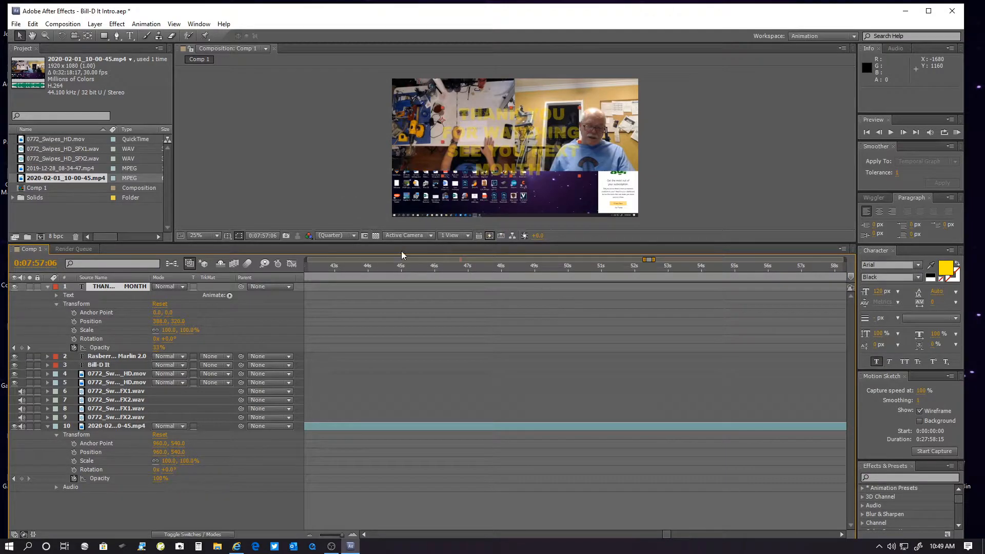
{"action": "left_click_drag", "start_coordinate": [649, 259], "coordinate": [850, 272]}
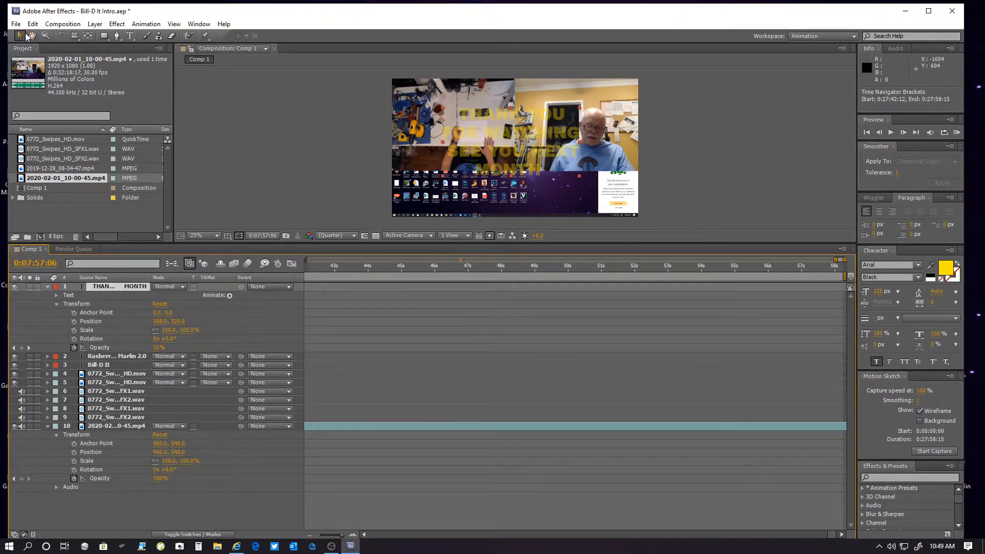
Increase Comp 1's duration to 0:37:58:15.
{"action": "left_click", "coordinate": [62, 25]}
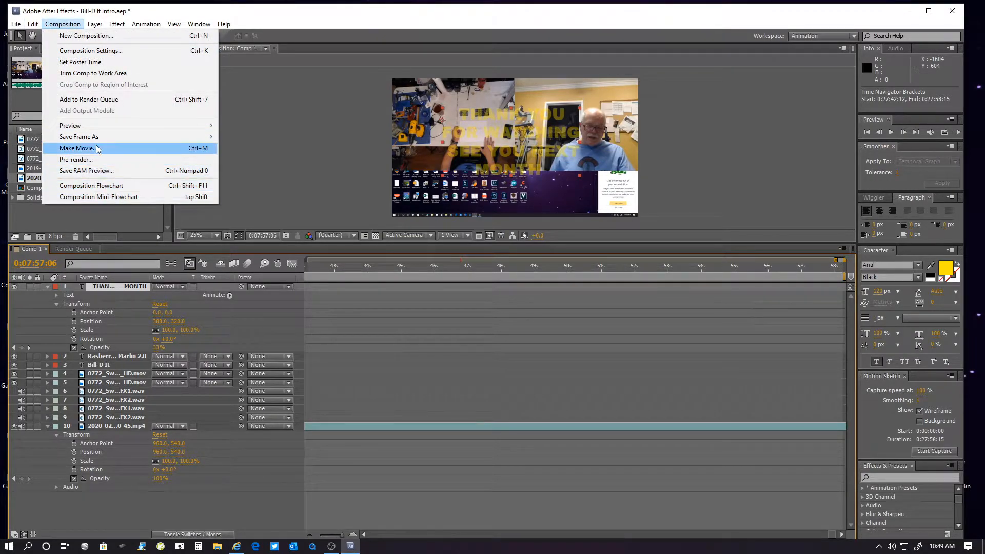
{"action": "left_click", "coordinate": [97, 51]}
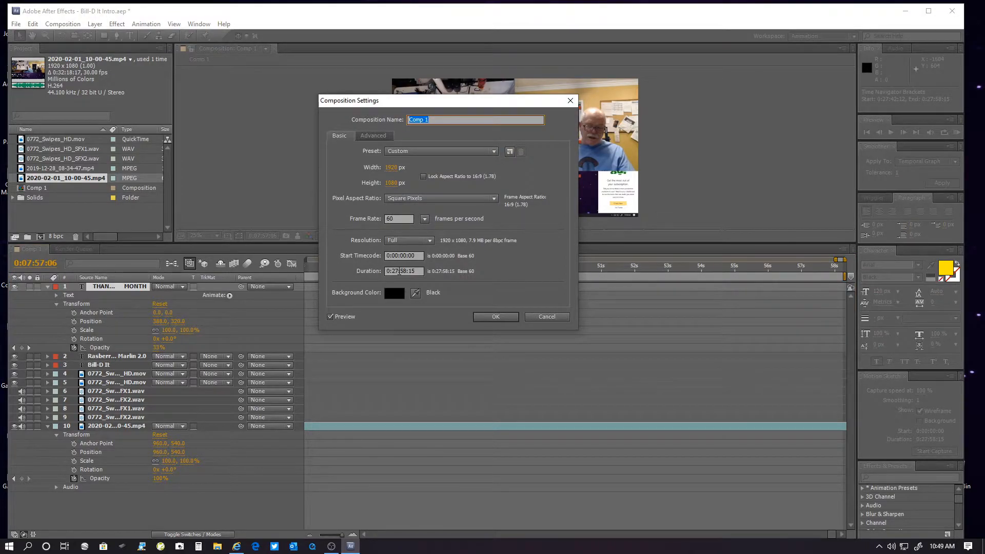
{"action": "left_click_drag", "start_coordinate": [395, 271], "coordinate": [392, 272]}
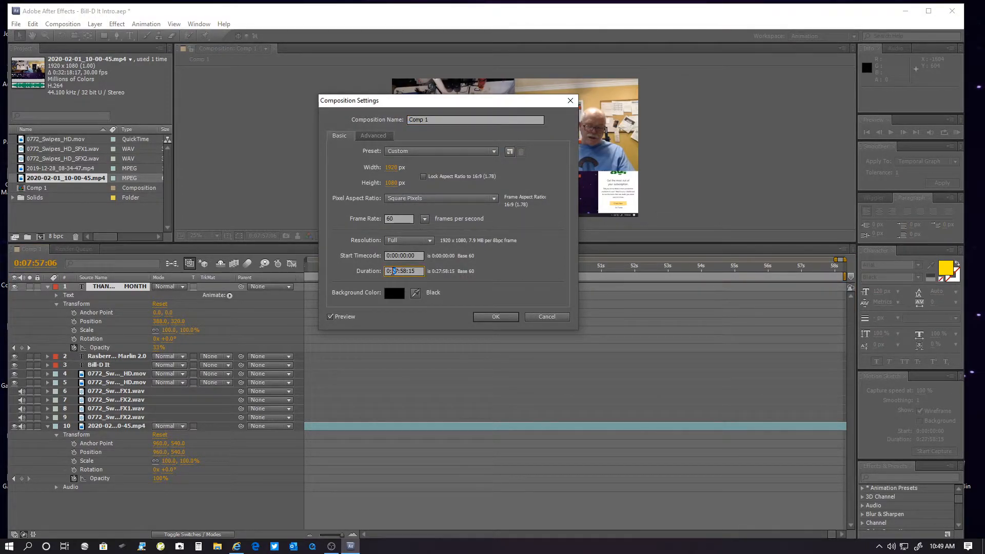
{"action": "type", "text": "3"}
{"action": "key", "text": "Return"}
Go to the footage's end at 0:32:20:24 and slide the THANK YOU FOR WATCHING layer to end at about 0:32:11:01.
{"action": "left_click_drag", "start_coordinate": [701, 259], "coordinate": [763, 260]}
{"action": "left_click_drag", "start_coordinate": [627, 272], "coordinate": [624, 269]}
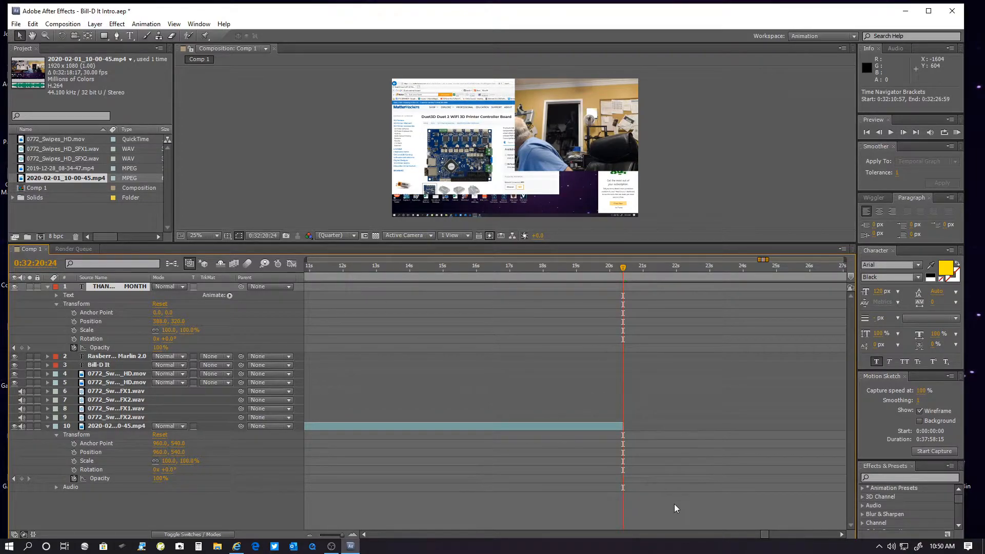
{"action": "left_click_drag", "start_coordinate": [759, 262], "coordinate": [802, 320]}
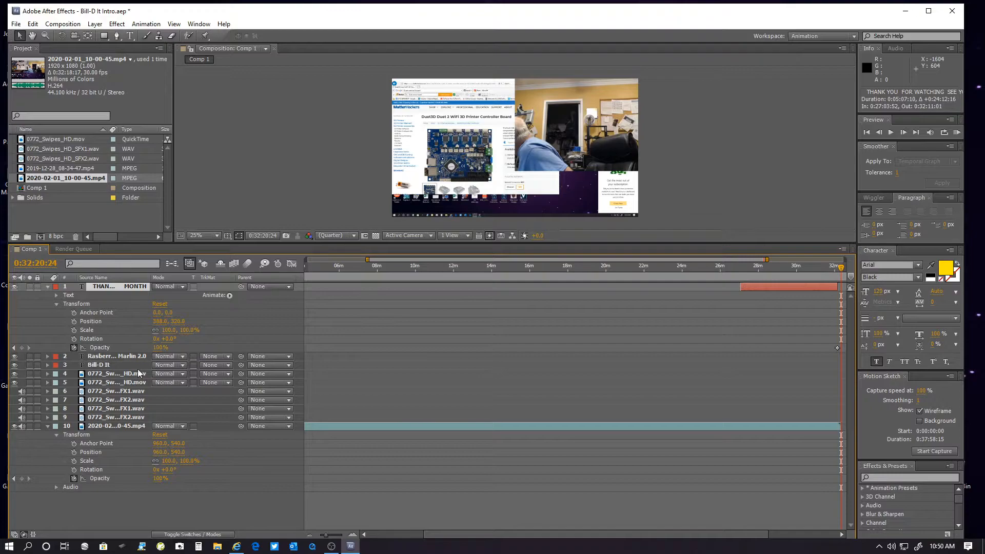
{"action": "left_click", "coordinate": [101, 365]}
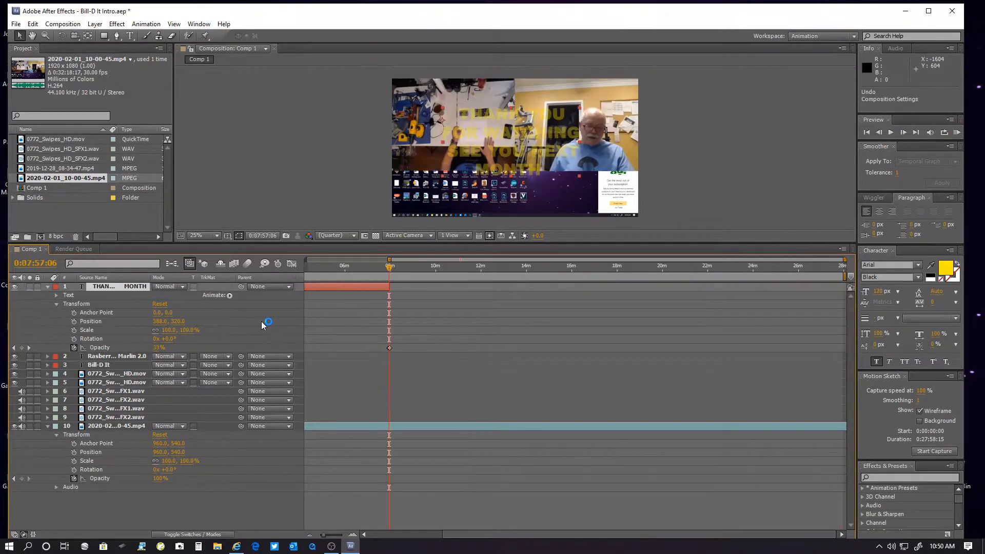
Undo the recent duration and layer edits back through the deletion of Blue Solid 1.
{"action": "key", "text": "ctrl+z"}
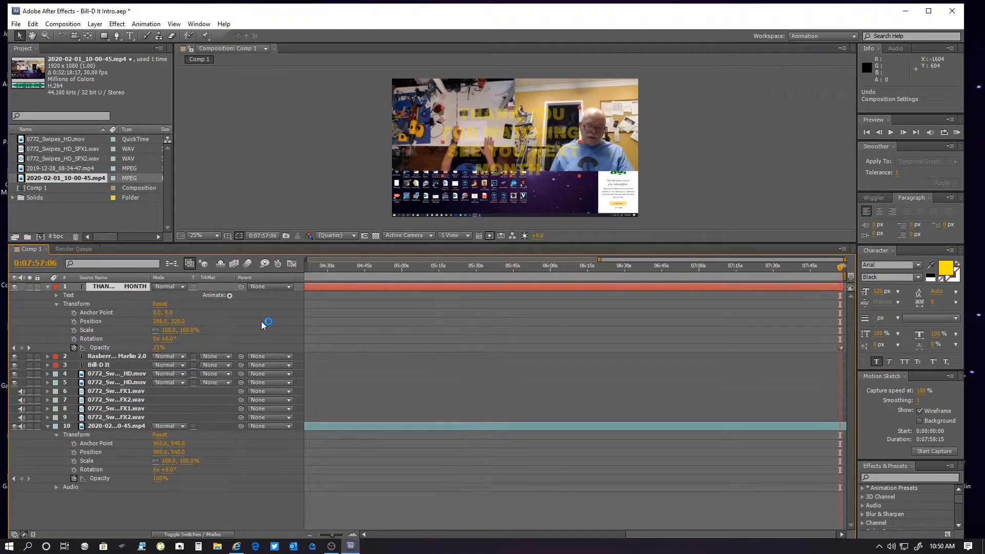
{"action": "key", "text": "ctrl+z"}
{"action": "key", "text": "ctrl+z"}
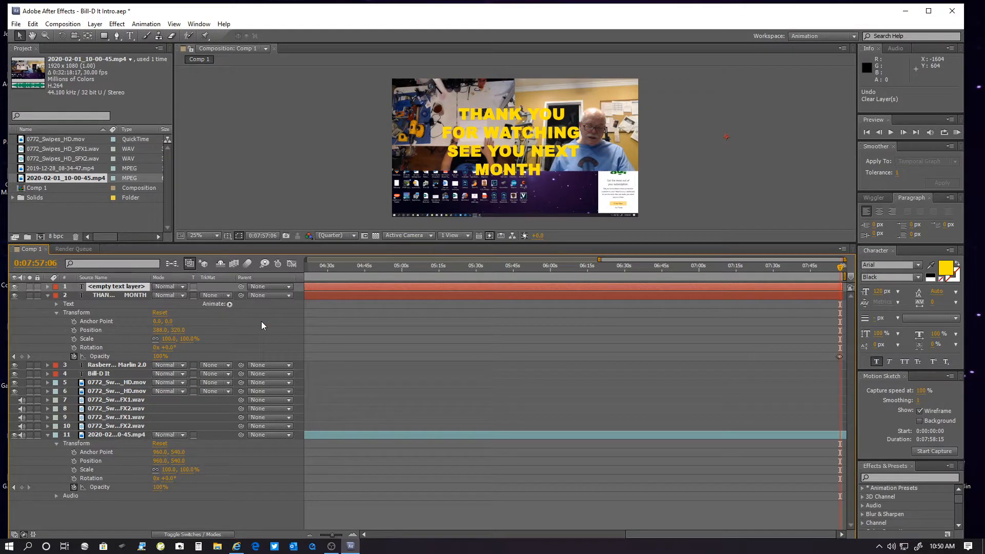
{"action": "key", "text": "ctrl+z"}
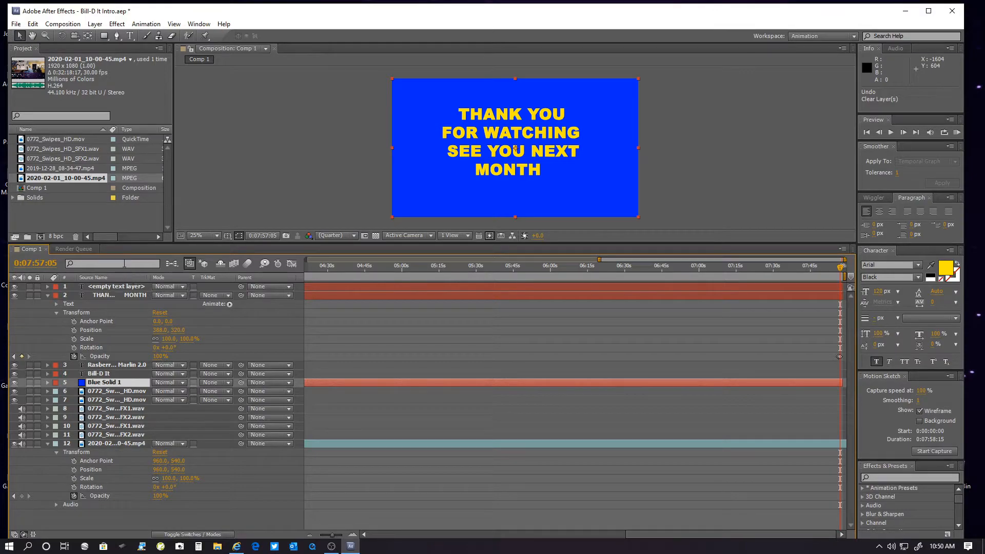
Delete the empty text layer and set Comp 1's duration to 0:37:58:15.
{"action": "left_click", "coordinate": [119, 287]}
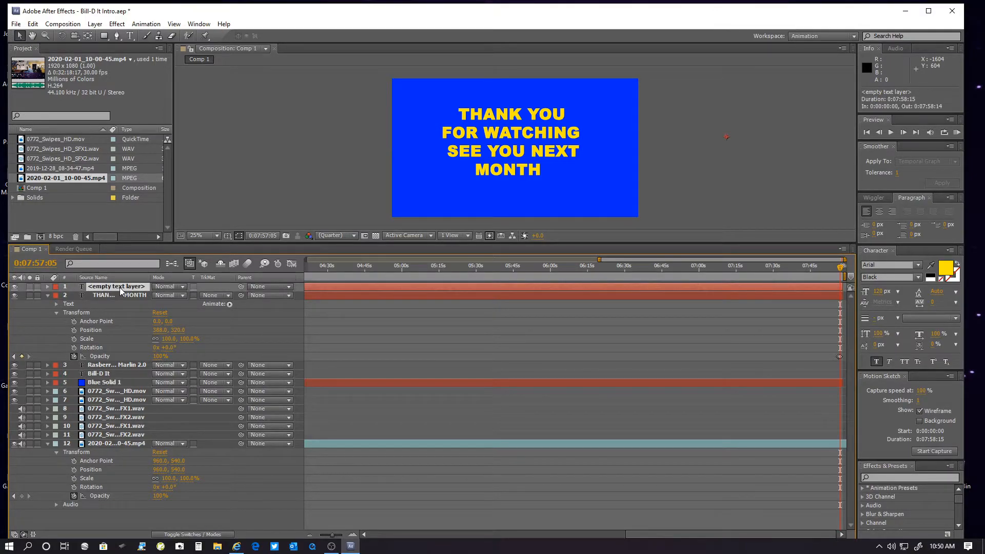
{"action": "key", "text": "Delete"}
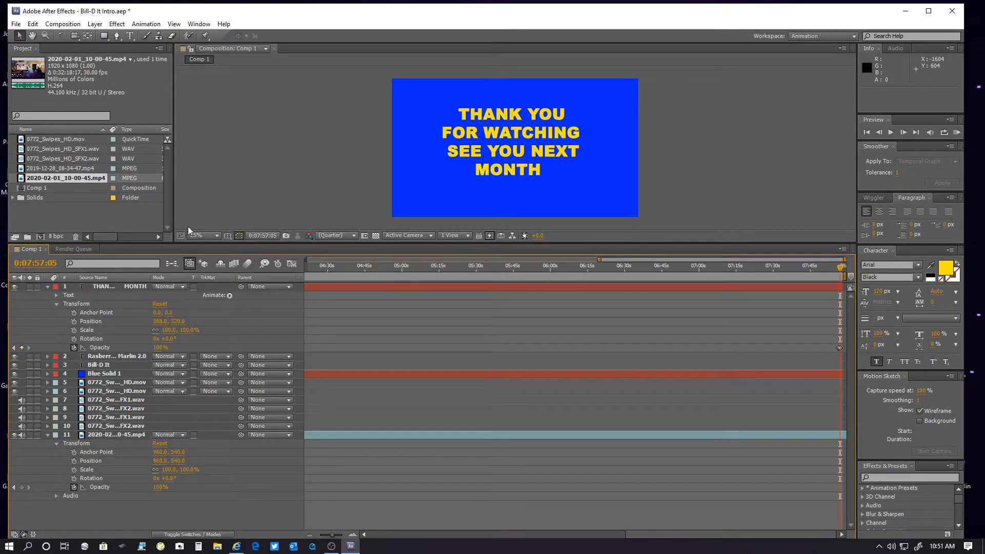
{"action": "left_click", "coordinate": [67, 24]}
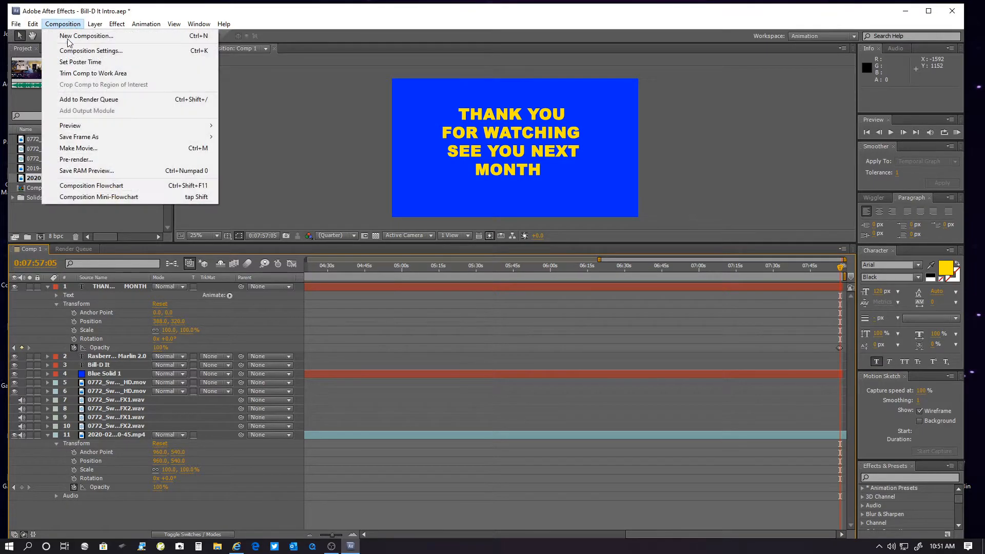
{"action": "left_click", "coordinate": [87, 49]}
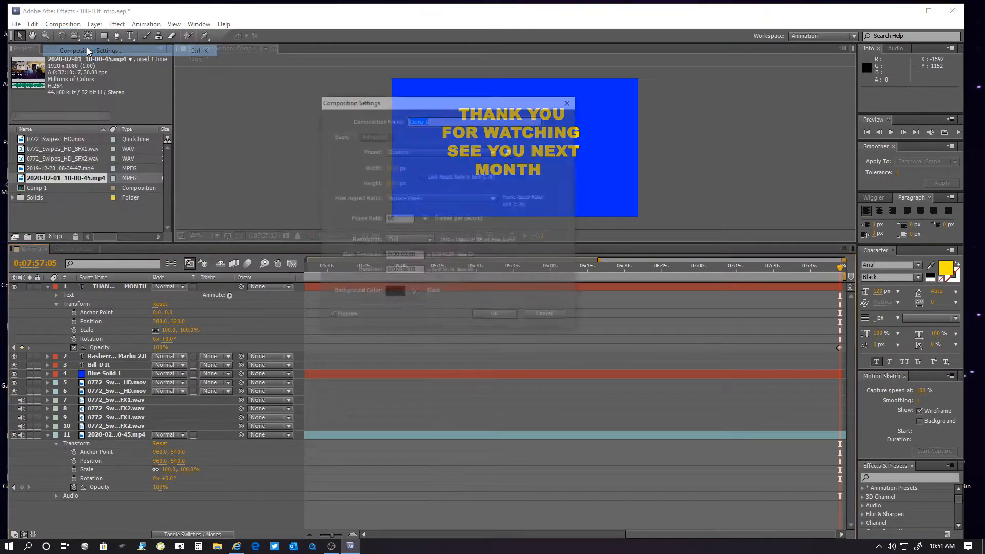
{"action": "left_click", "coordinate": [395, 272]}
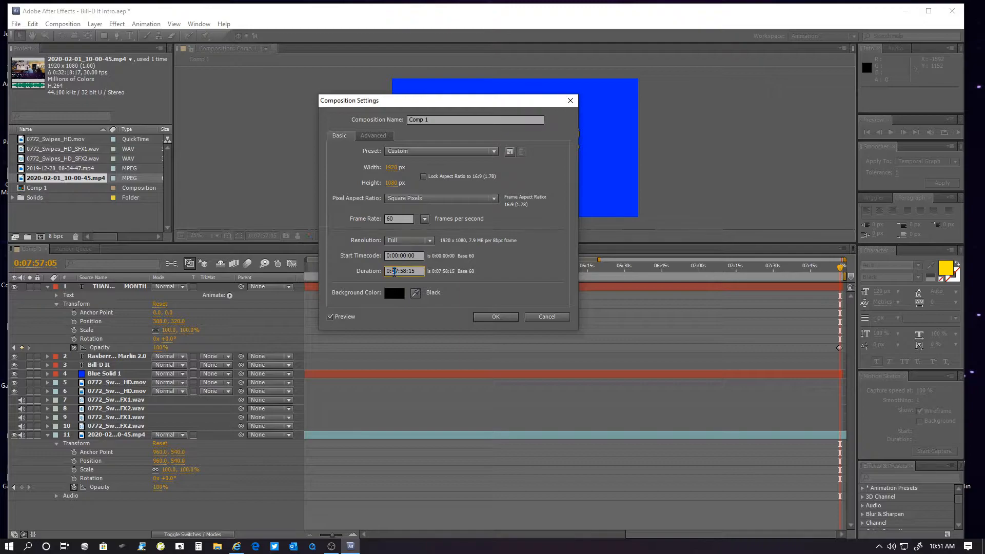
{"action": "key", "text": "Return"}
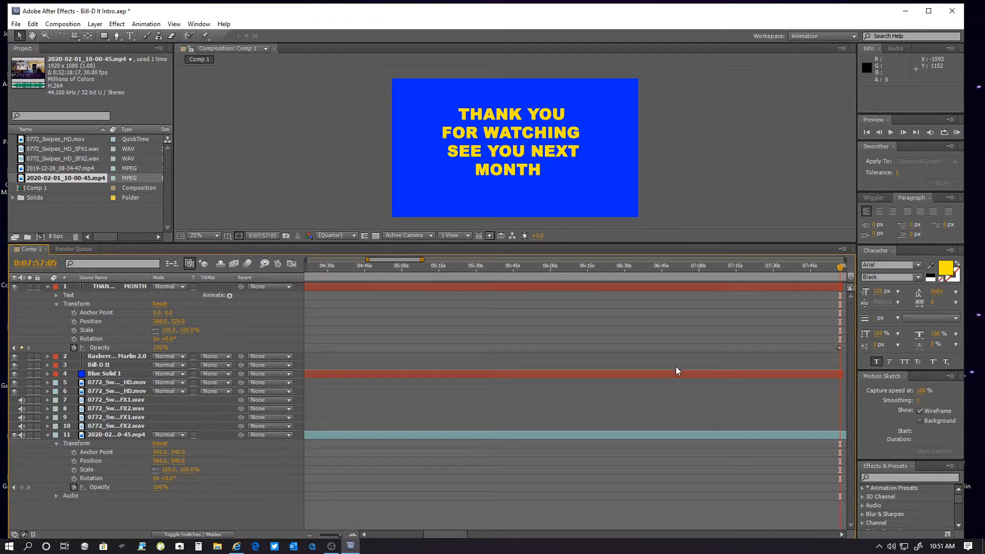
Go to 0:32:20:08 near the footage's end and extend Blue Solid 1's out point past the composition's end.
{"action": "left_click_drag", "start_coordinate": [391, 259], "coordinate": [769, 283]}
{"action": "mouse_move", "coordinate": [488, 267]}
{"action": "left_mouse_down"}
{"action": "mouse_move", "coordinate": [495, 270]}
{"action": "mouse_move", "coordinate": [479, 272]}
{"action": "mouse_move", "coordinate": [488, 272]}
{"action": "left_mouse_up"}
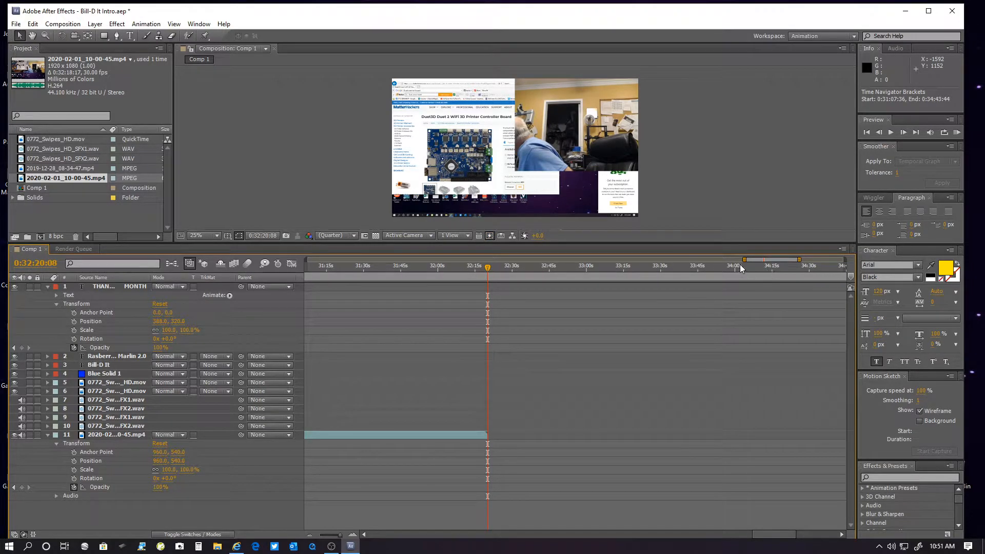
{"action": "left_click_drag", "start_coordinate": [744, 259], "coordinate": [399, 264]}
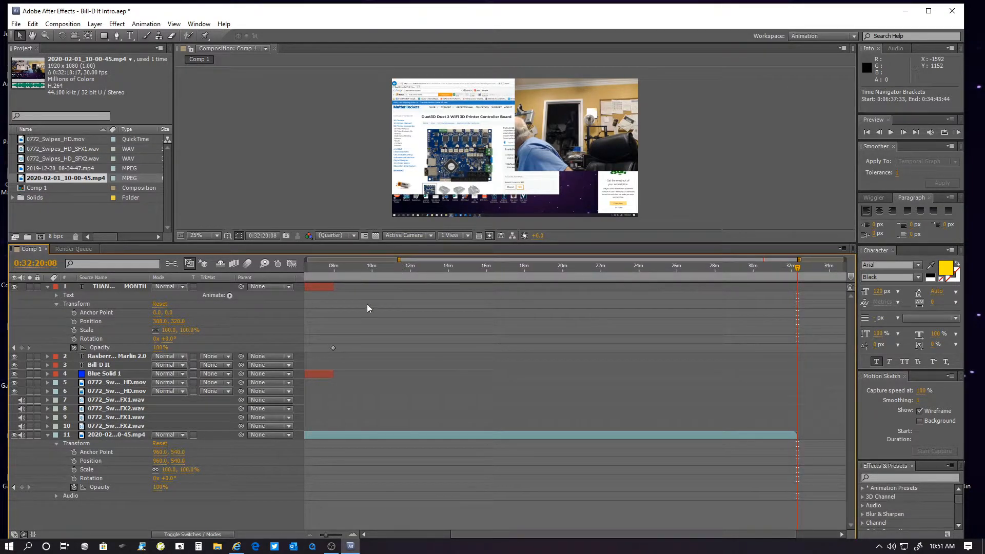
{"action": "left_click", "coordinate": [332, 372]}
{"action": "left_click_drag", "start_coordinate": [332, 373], "coordinate": [818, 373]}
{"action": "left_click_drag", "start_coordinate": [851, 404], "coordinate": [873, 408]}
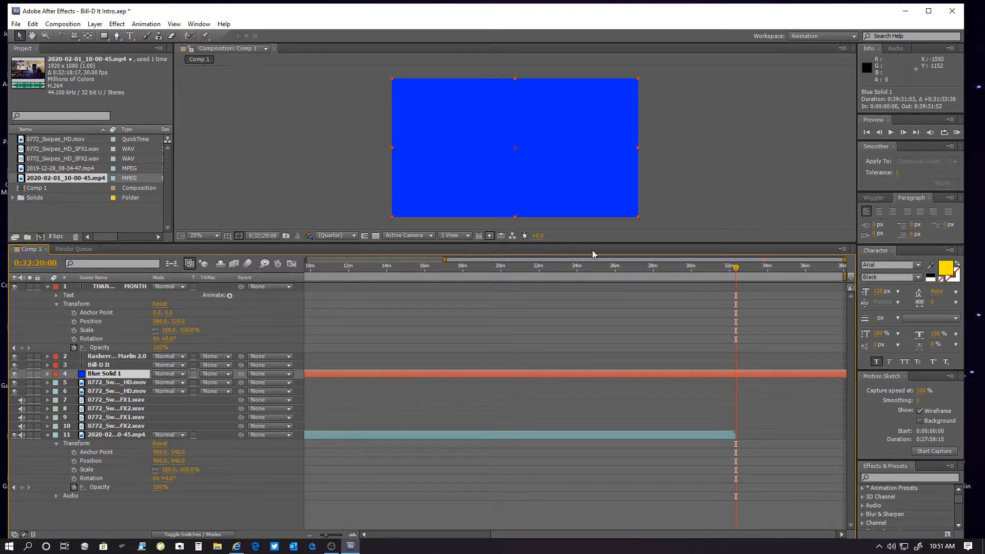
Slide the THANK YOU FOR WATCHING layer later so its closing 100% opacity keyframe falls at 0:32:20:08.
{"action": "left_click_drag", "start_coordinate": [444, 260], "coordinate": [372, 260]}
{"action": "left_click_drag", "start_coordinate": [322, 284], "coordinate": [716, 297]}
{"action": "left_click_drag", "start_coordinate": [715, 292], "coordinate": [716, 293]}
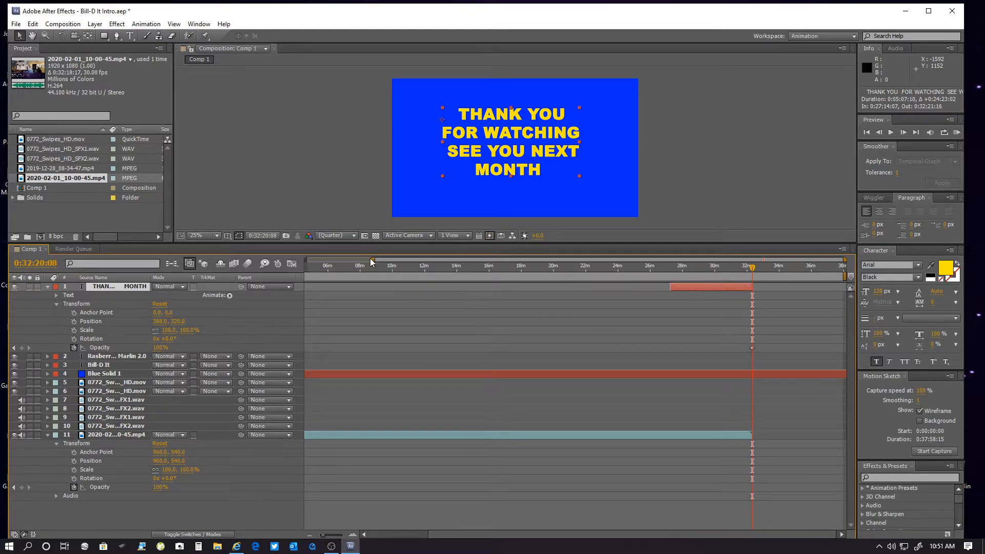
{"action": "left_click_drag", "start_coordinate": [373, 261], "coordinate": [763, 262]}
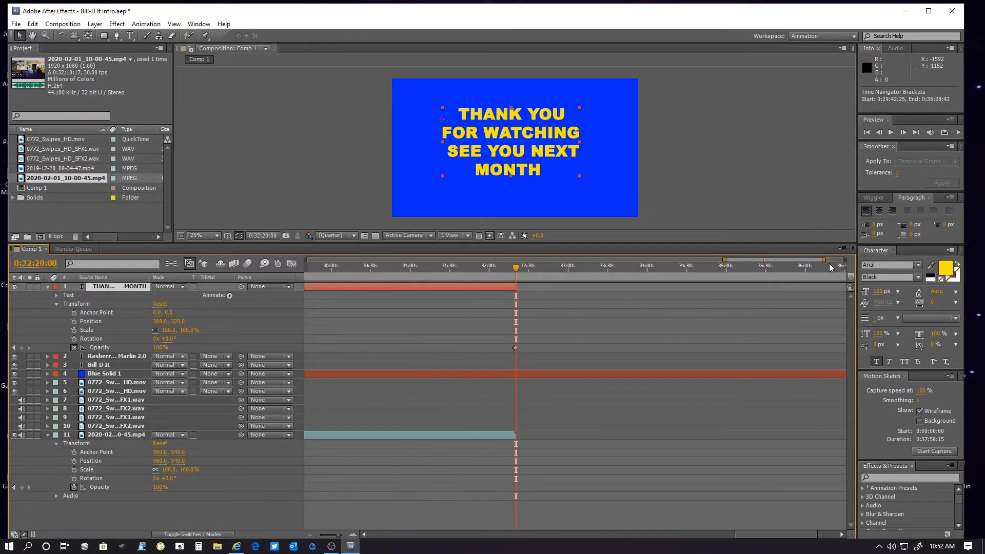
{"action": "left_click_drag", "start_coordinate": [824, 260], "coordinate": [758, 260]}
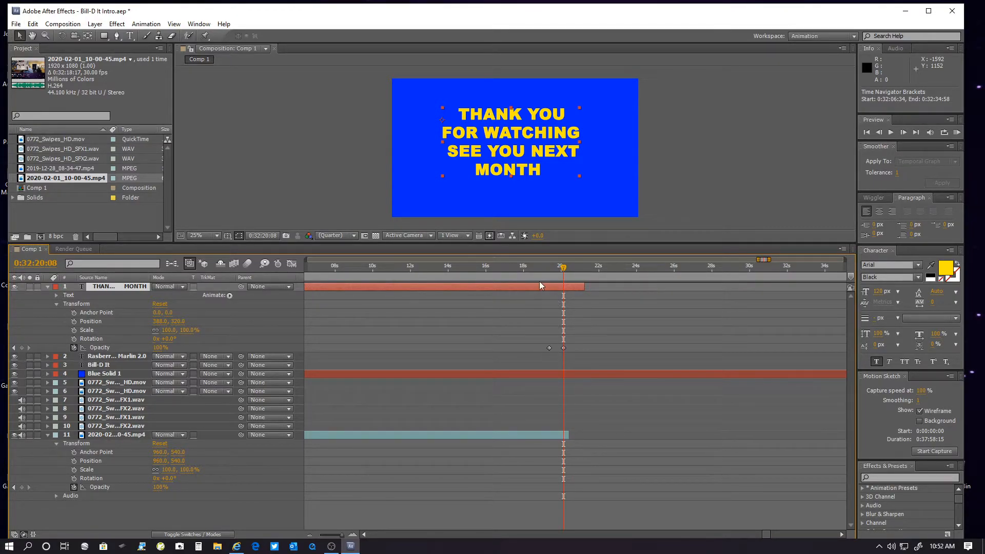
Scrub back from the closing screen to 0:32:14:49 and examine how far the blue solid covers the footage.
{"action": "left_click", "coordinate": [545, 267]}
{"action": "left_click_drag", "start_coordinate": [547, 266], "coordinate": [379, 297]}
{"action": "left_click_drag", "start_coordinate": [440, 301], "coordinate": [349, 295]}
{"action": "left_click_drag", "start_coordinate": [458, 300], "coordinate": [392, 297]}
{"action": "left_click_drag", "start_coordinate": [496, 304], "coordinate": [457, 302]}
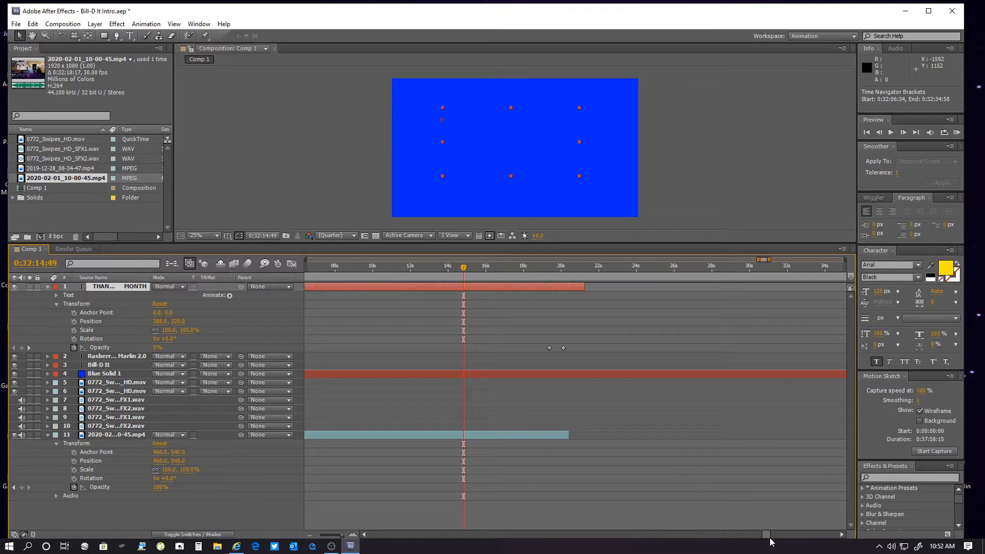
{"action": "left_click_drag", "start_coordinate": [767, 535], "coordinate": [574, 544]}
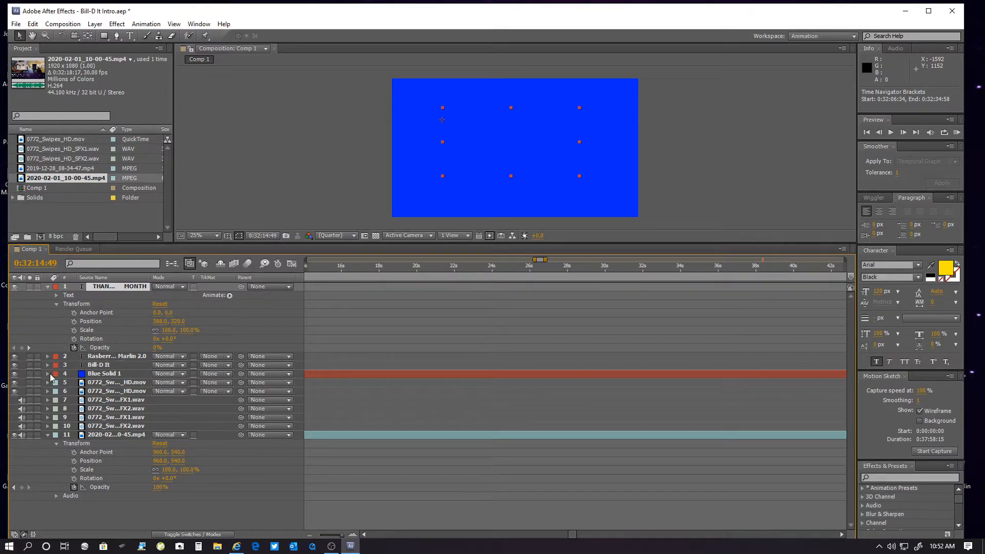
{"action": "left_click_drag", "start_coordinate": [570, 534], "coordinate": [795, 539]}
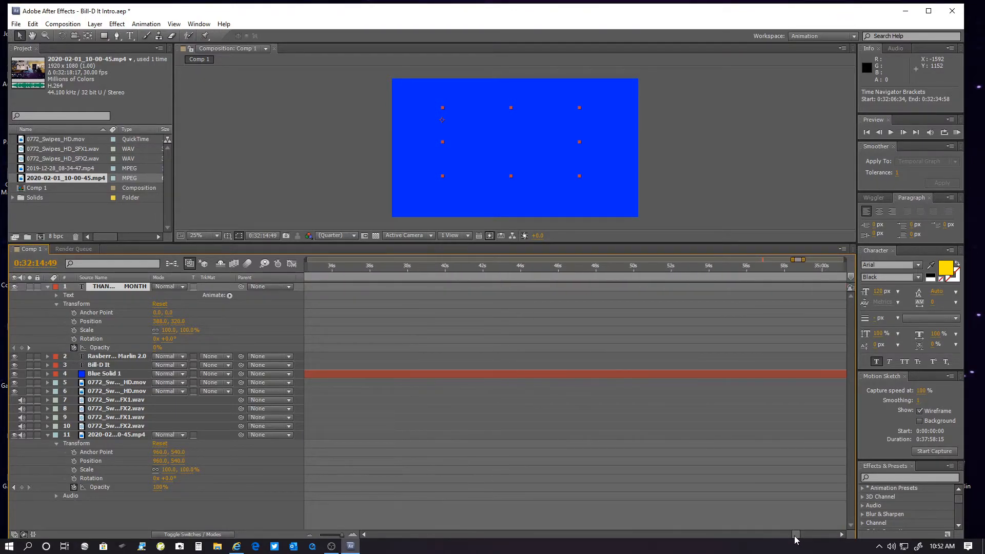
Expand Blue Solid 1's transform properties and delete its opacity keyframe at 0:01:16:04.
{"action": "left_click", "coordinate": [47, 374]}
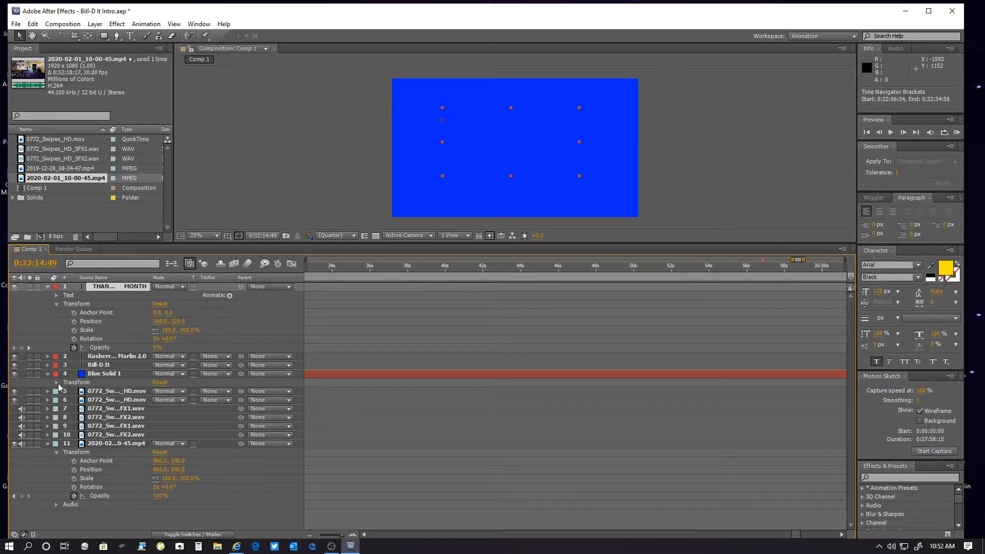
{"action": "left_click", "coordinate": [57, 383]}
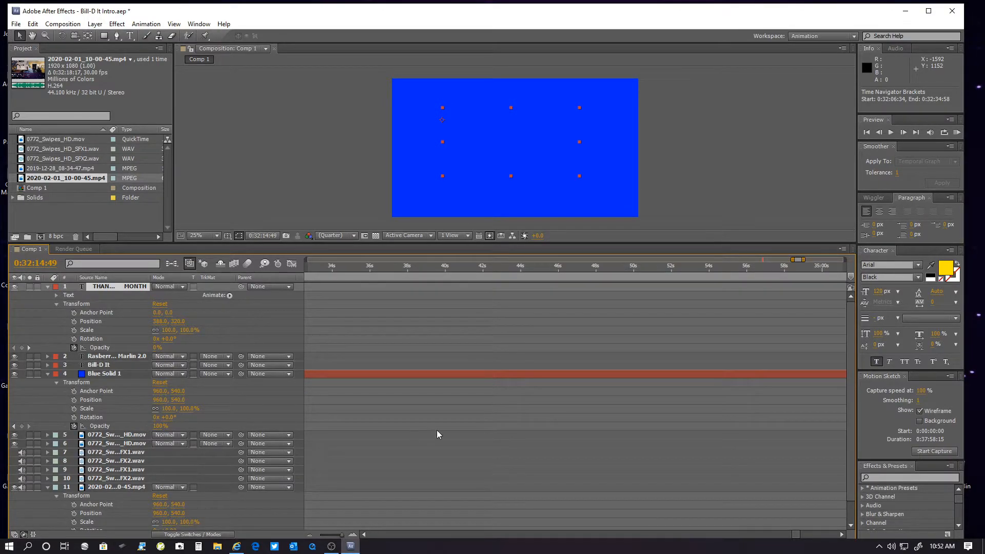
{"action": "left_click_drag", "start_coordinate": [796, 534], "coordinate": [363, 500]}
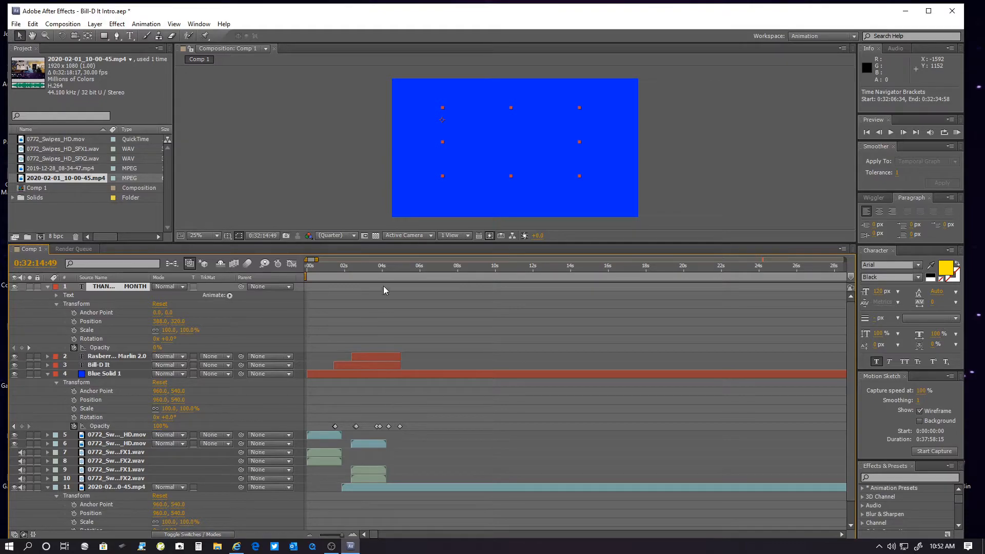
{"action": "left_click_drag", "start_coordinate": [380, 267], "coordinate": [854, 327]}
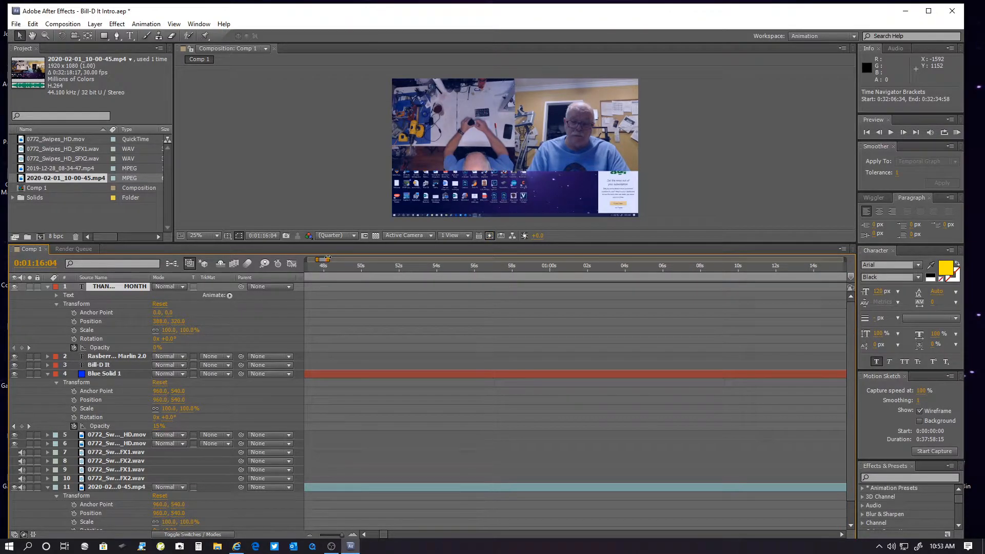
{"action": "left_click_drag", "start_coordinate": [324, 259], "coordinate": [420, 276]}
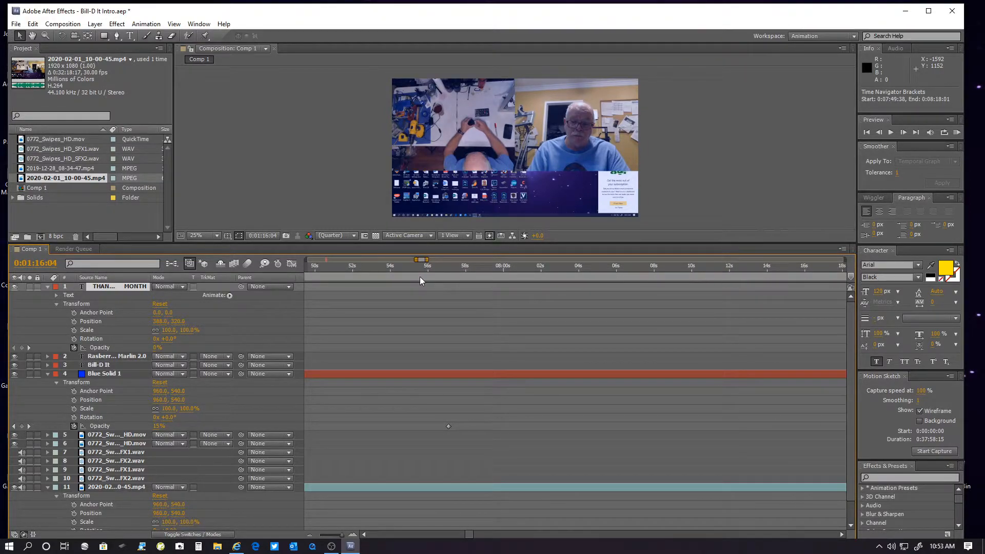
{"action": "left_click", "coordinate": [449, 427]}
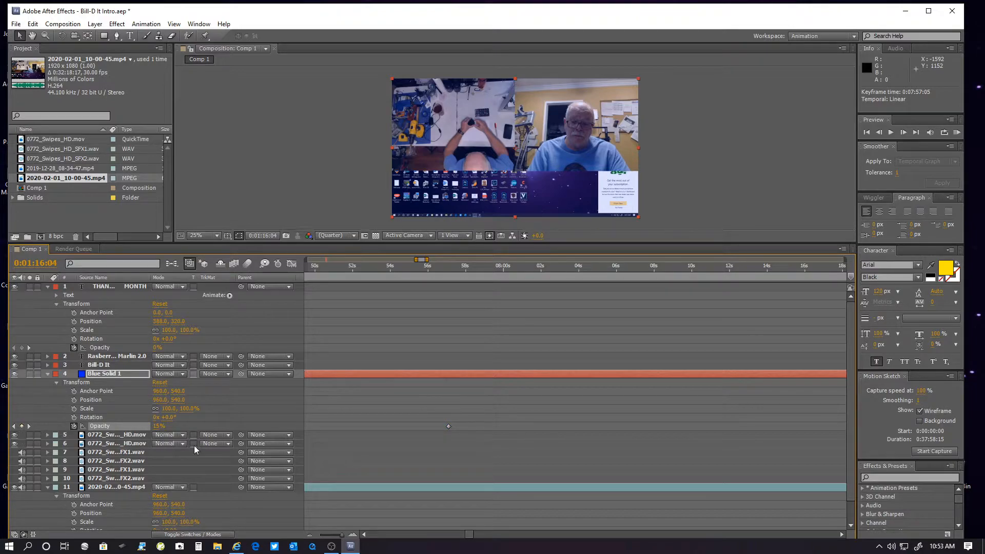
{"action": "left_click", "coordinate": [13, 426]}
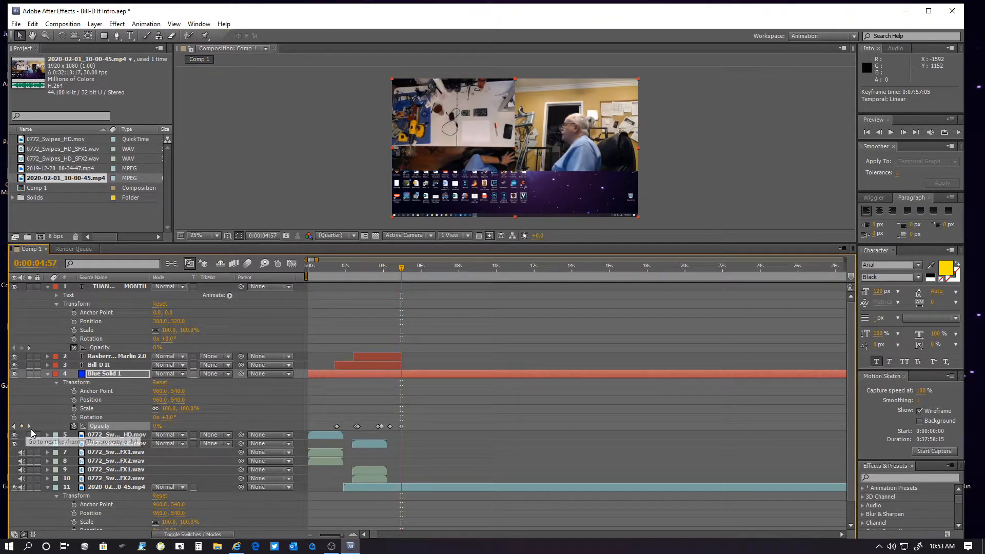
{"action": "left_click", "coordinate": [29, 427]}
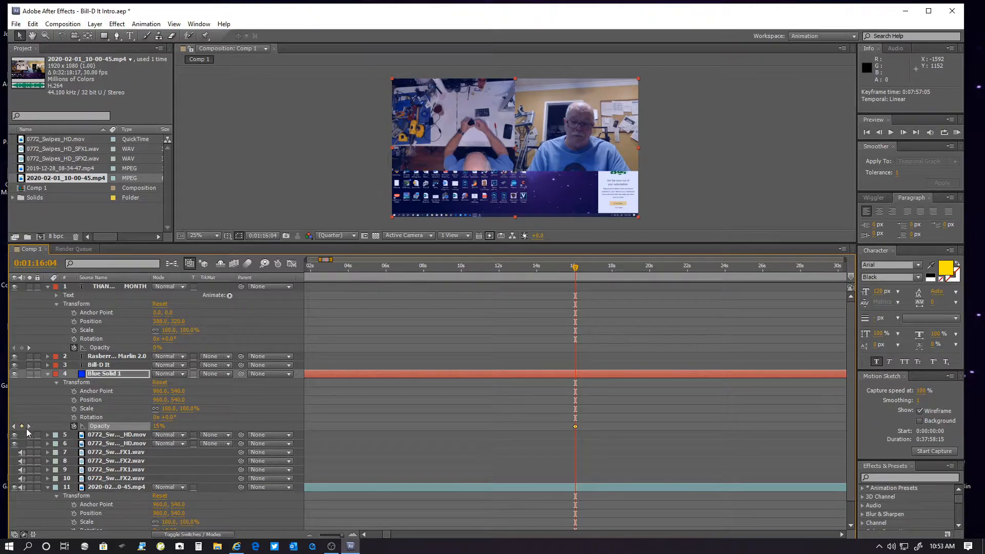
{"action": "left_click", "coordinate": [22, 426]}
{"action": "left_click_drag", "start_coordinate": [576, 266], "coordinate": [608, 269]}
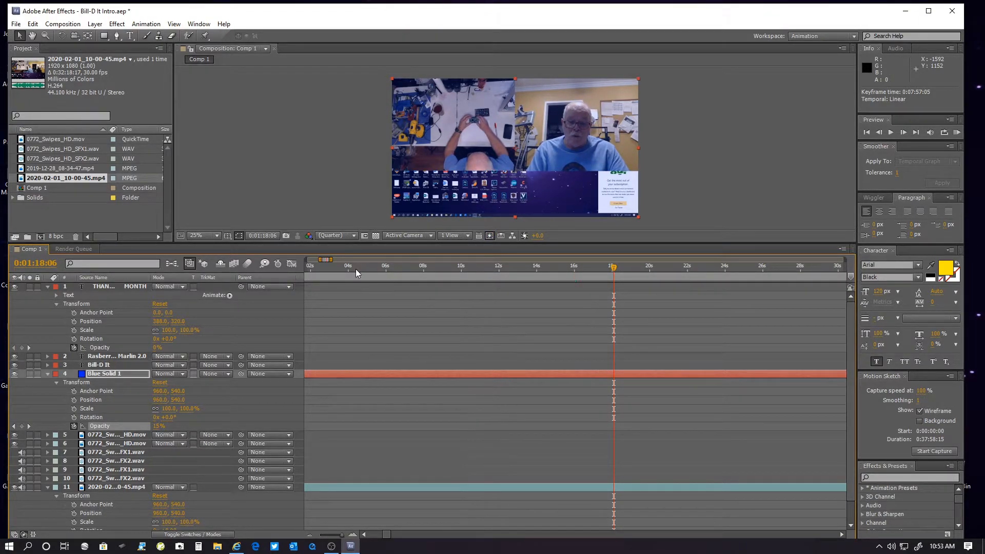
Slide the THANK YOU FOR WATCHING layer 0:00:01:10 later and delete Blue Solid 1's opacity keyframe at 0:07:57:05.
{"action": "left_click_drag", "start_coordinate": [323, 260], "coordinate": [761, 288]}
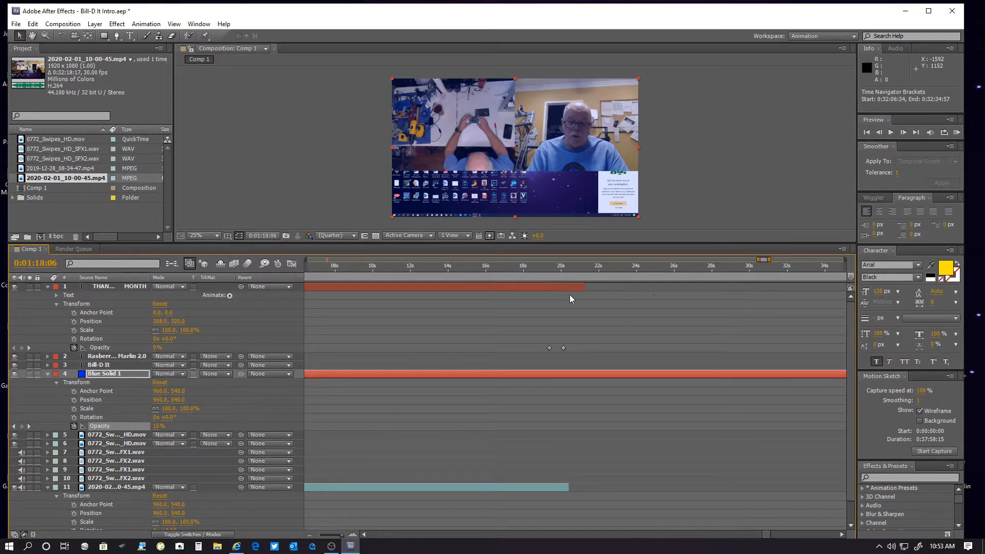
{"action": "left_click_drag", "start_coordinate": [549, 285], "coordinate": [515, 273]}
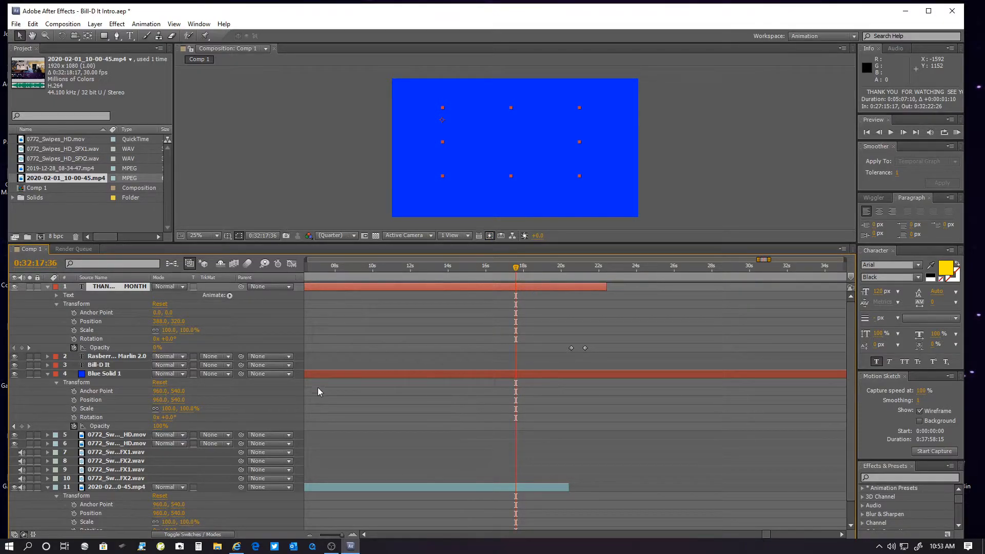
{"action": "left_click", "coordinate": [14, 426]}
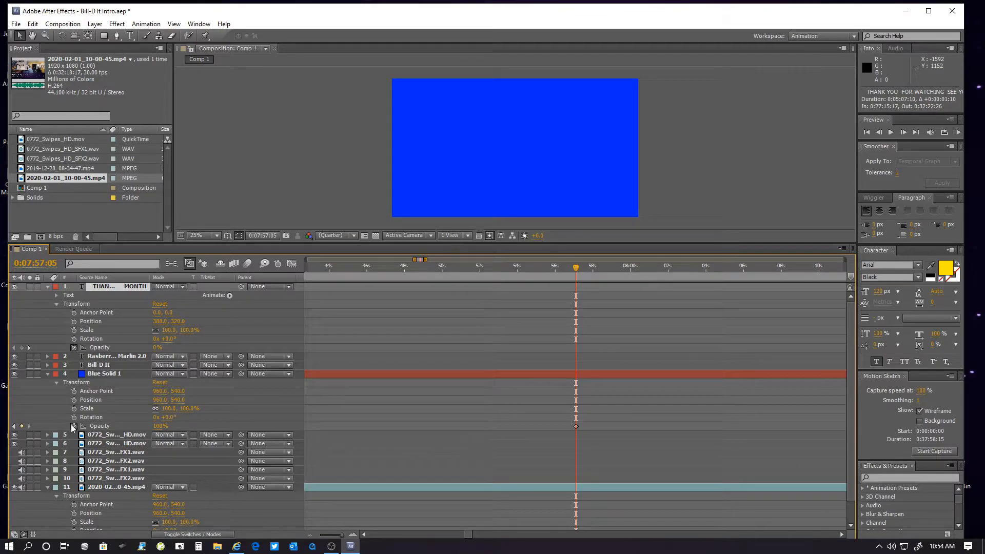
{"action": "left_click", "coordinate": [20, 427]}
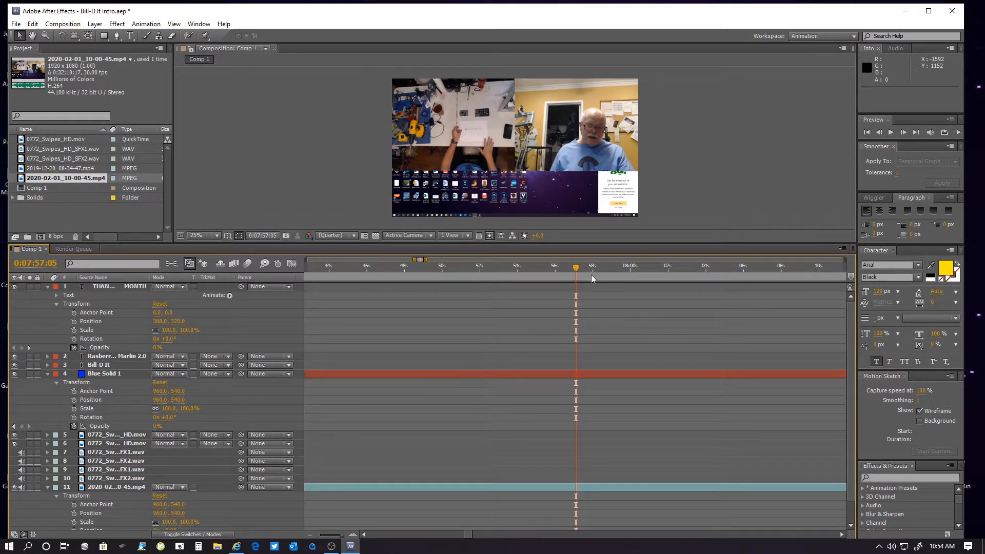
{"action": "left_click_drag", "start_coordinate": [577, 267], "coordinate": [614, 270]}
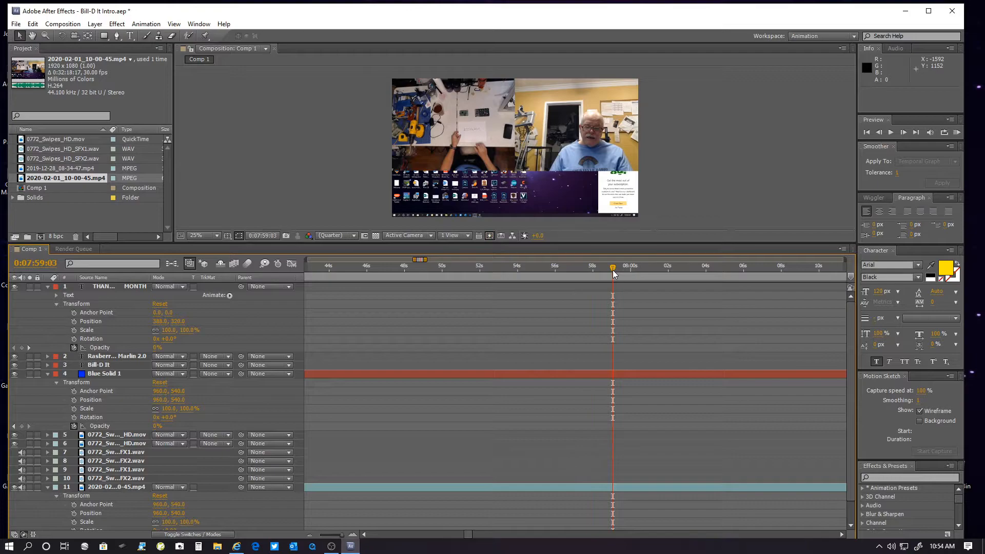
Slide the THANK YOU FOR WATCHING layer earlier so its first opacity keyframe falls at 0:32:13:01.
{"action": "left_click_drag", "start_coordinate": [419, 264], "coordinate": [759, 277]}
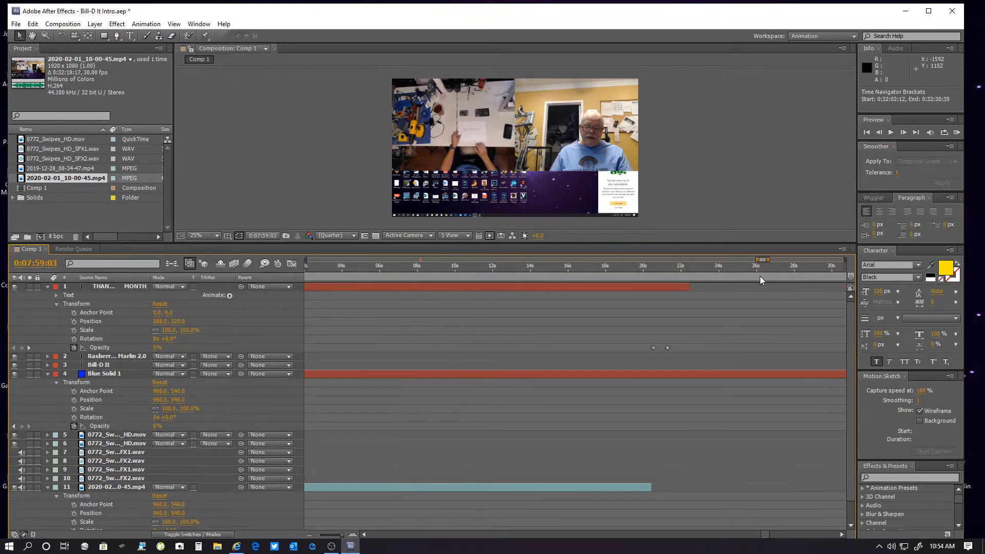
{"action": "left_click", "coordinate": [649, 266]}
{"action": "left_click_drag", "start_coordinate": [649, 266], "coordinate": [595, 265]}
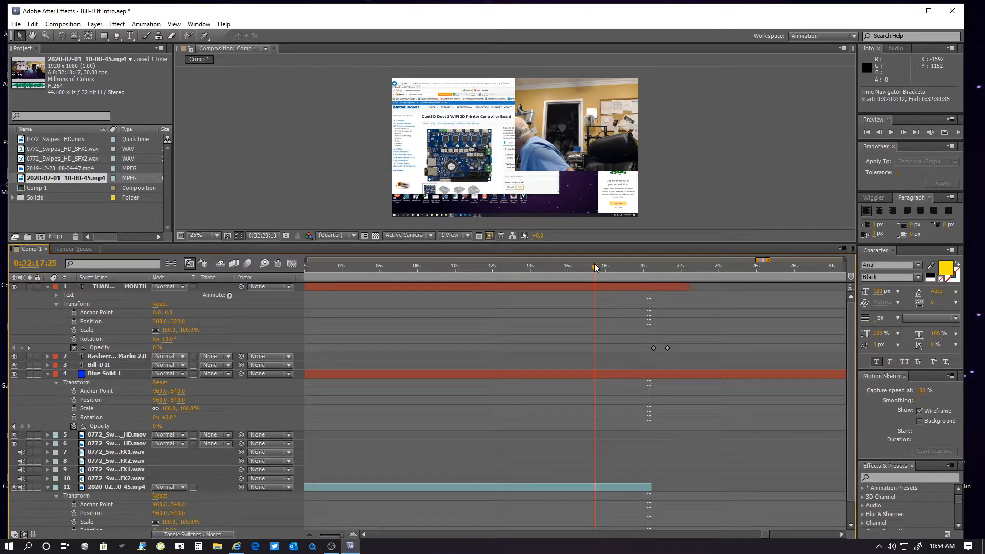
{"action": "left_click_drag", "start_coordinate": [595, 265], "coordinate": [512, 281]}
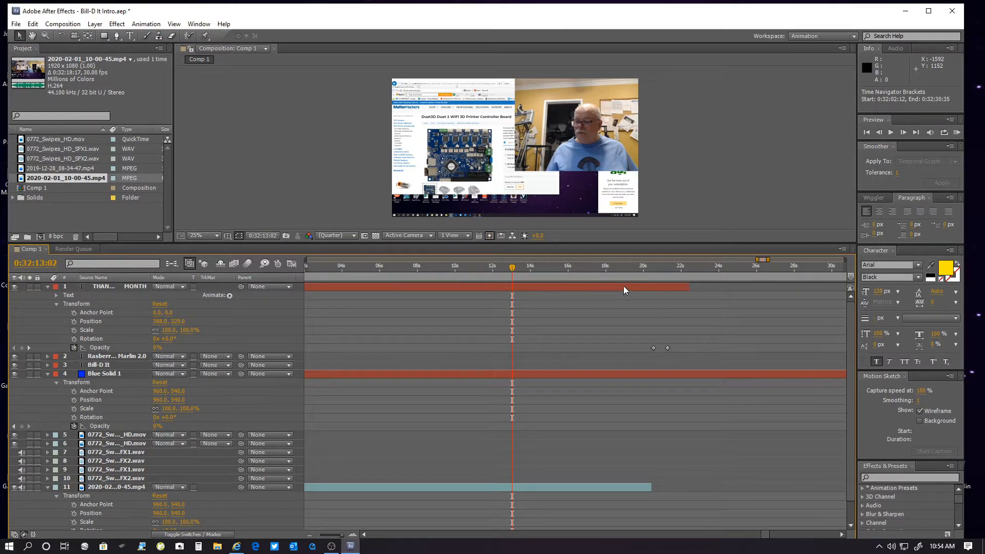
{"action": "left_click_drag", "start_coordinate": [632, 285], "coordinate": [492, 303]}
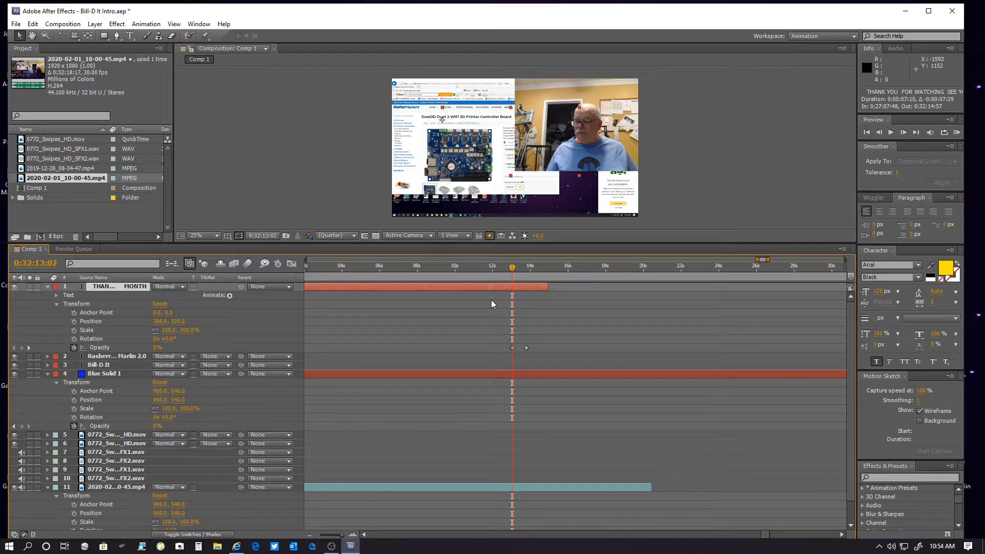
{"action": "left_click_drag", "start_coordinate": [492, 300], "coordinate": [490, 300]}
{"action": "mouse_move", "coordinate": [512, 266]}
{"action": "left_mouse_down"}
{"action": "mouse_move", "coordinate": [538, 274]}
{"action": "mouse_move", "coordinate": [498, 276]}
{"action": "mouse_move", "coordinate": [512, 279]}
{"action": "left_mouse_up"}
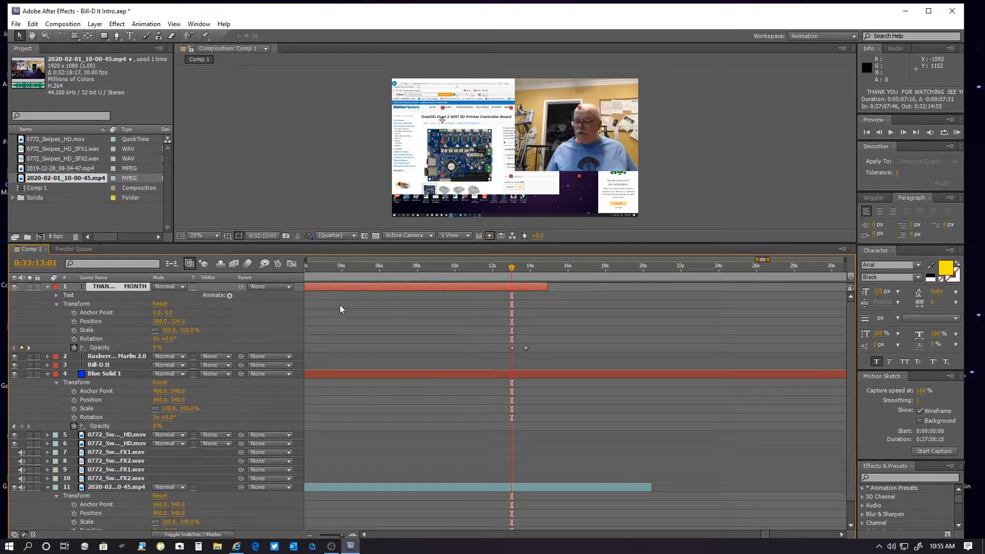
At 0:32:13:01, add opacity keyframes of 0% on Blue Solid 1 and 100% on the 2020-02-01_10-00-45.mp4 layer.
{"action": "left_click", "coordinate": [29, 347]}
{"action": "left_click", "coordinate": [14, 348]}
{"action": "left_click", "coordinate": [22, 426]}
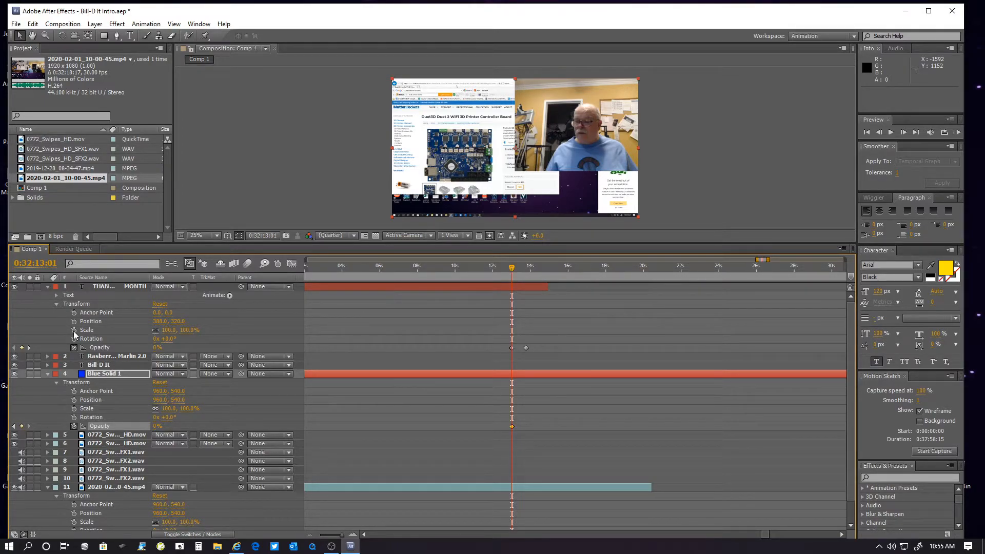
{"action": "scroll", "coordinate": [195, 480], "scroll_direction": "down", "scroll_amount": 1}
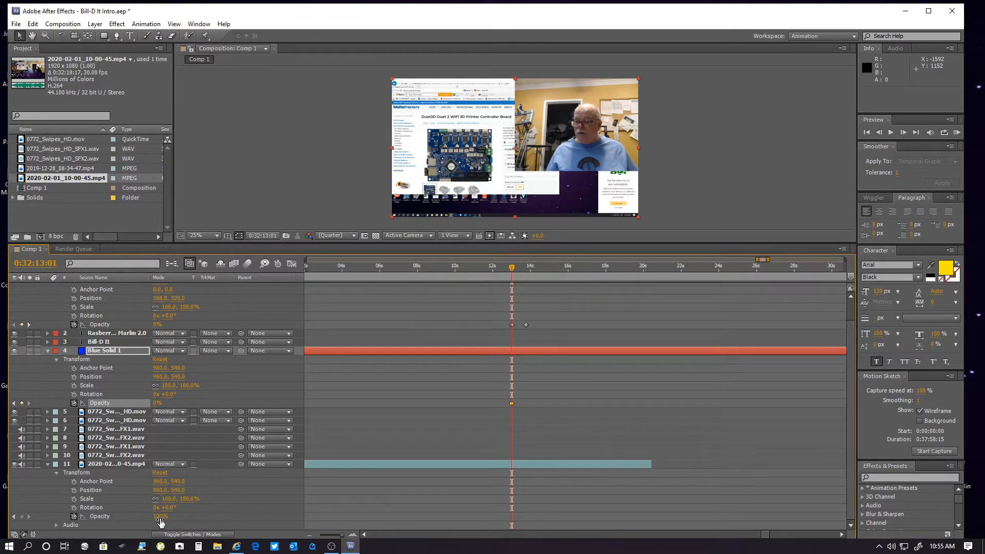
{"action": "left_click", "coordinate": [22, 516]}
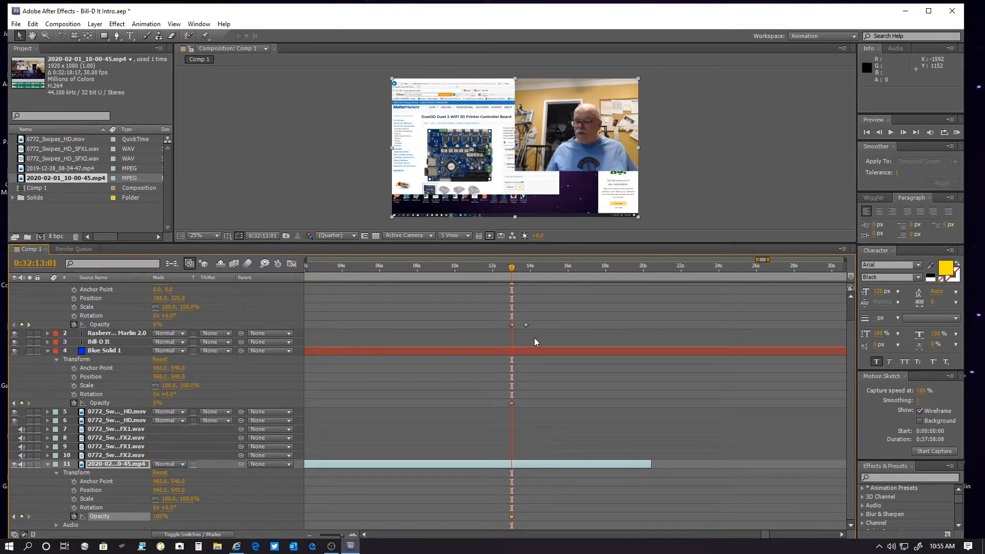
At the text layer's next opacity keyframe, 0:32:13:46, set Blue Solid 1's opacity to 100% and the episode footage's opacity to 0%.
{"action": "left_click", "coordinate": [29, 325]}
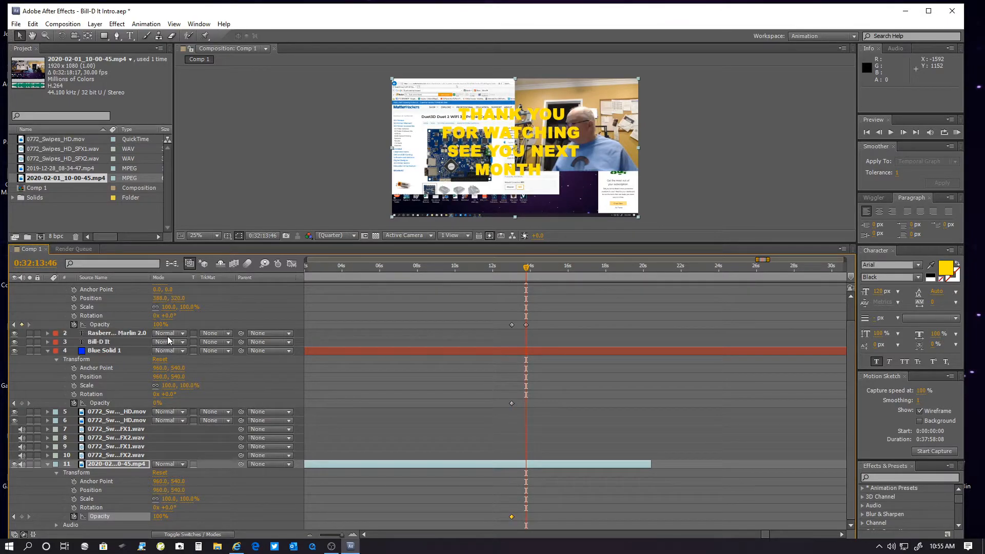
{"action": "left_click", "coordinate": [155, 403]}
{"action": "type", "text": "100"}
{"action": "key", "text": "Return"}
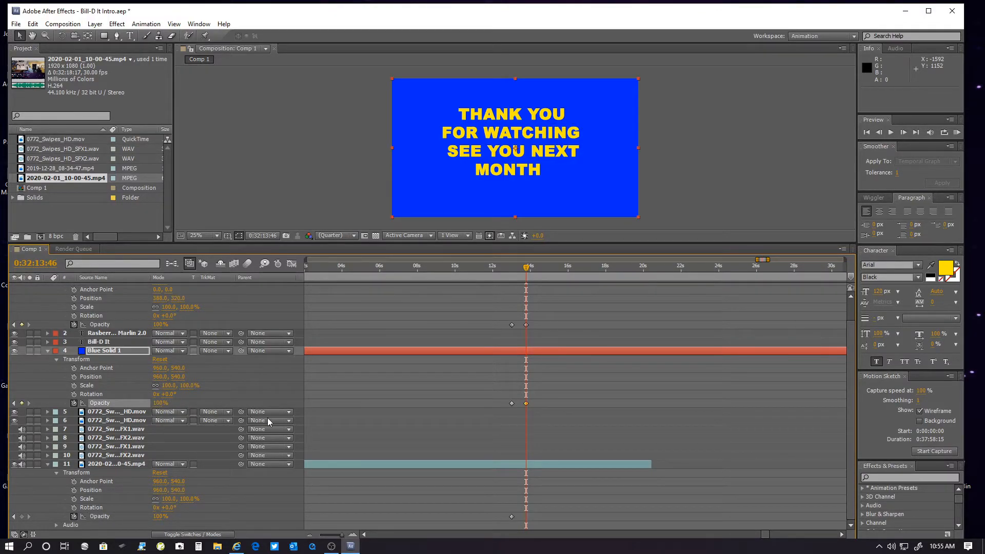
{"action": "left_click", "coordinate": [161, 516]}
{"action": "type", "text": "0"}
{"action": "key", "text": "Return"}
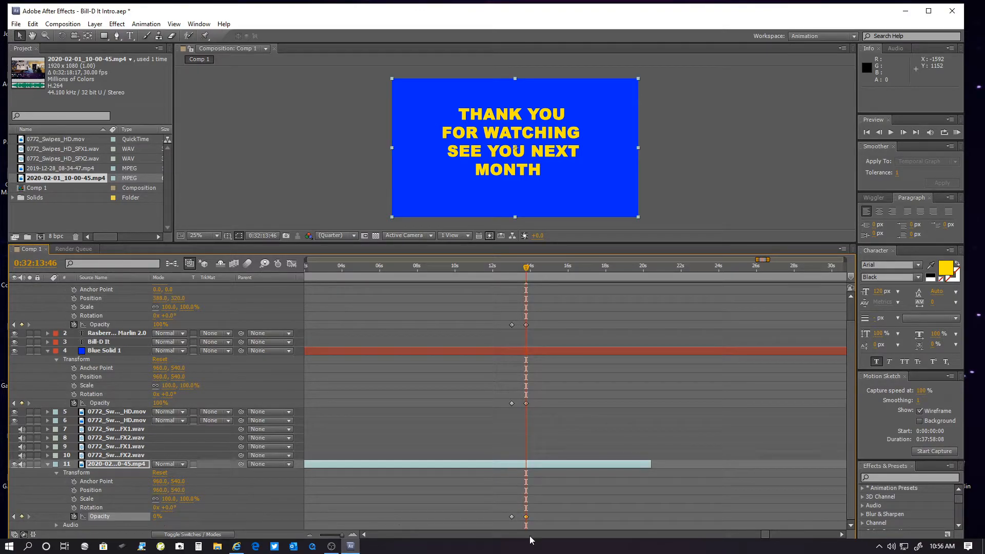